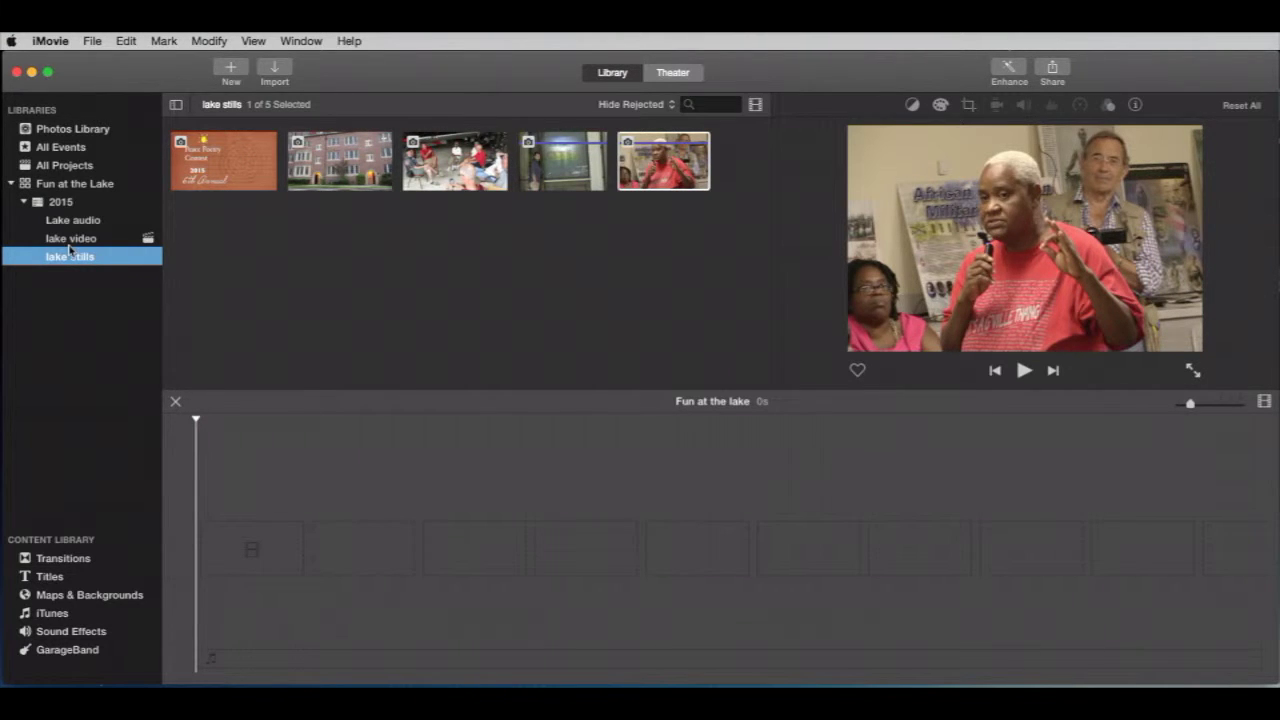
Open the lake video event and add about 12.8 s from the middle of the aerial clip to the empty timeline
click(330, 456)
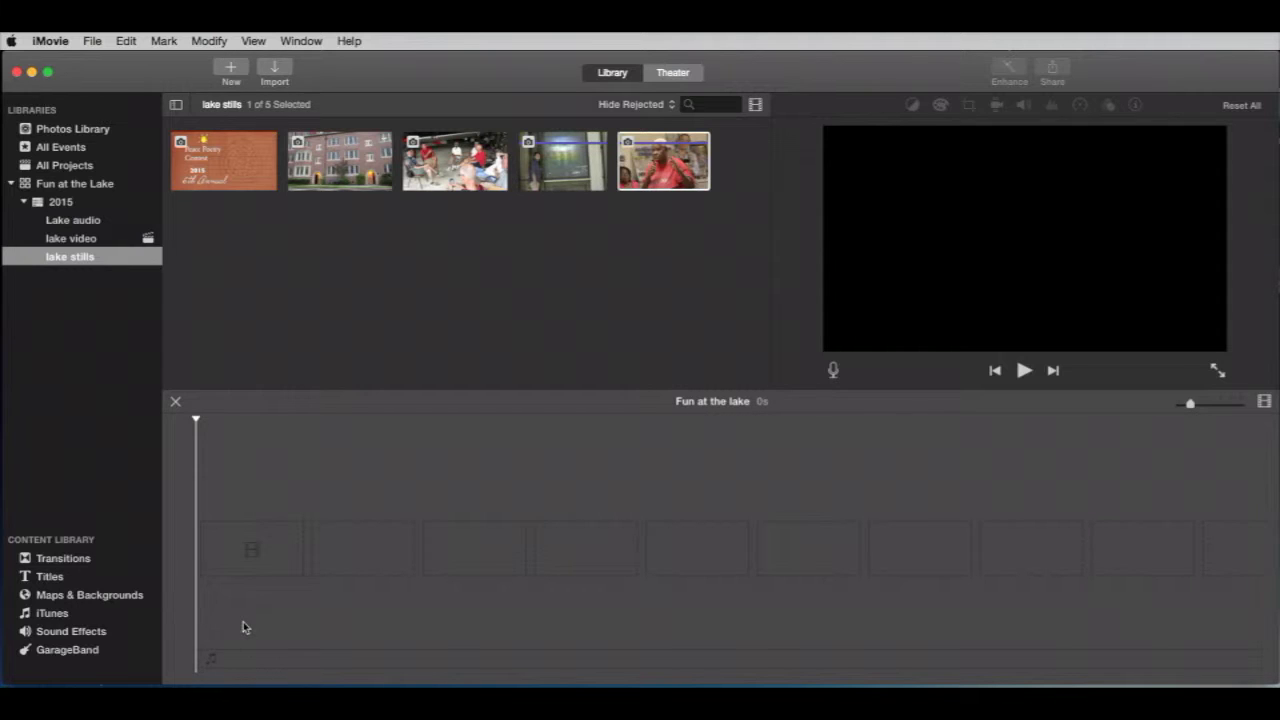
click(94, 242)
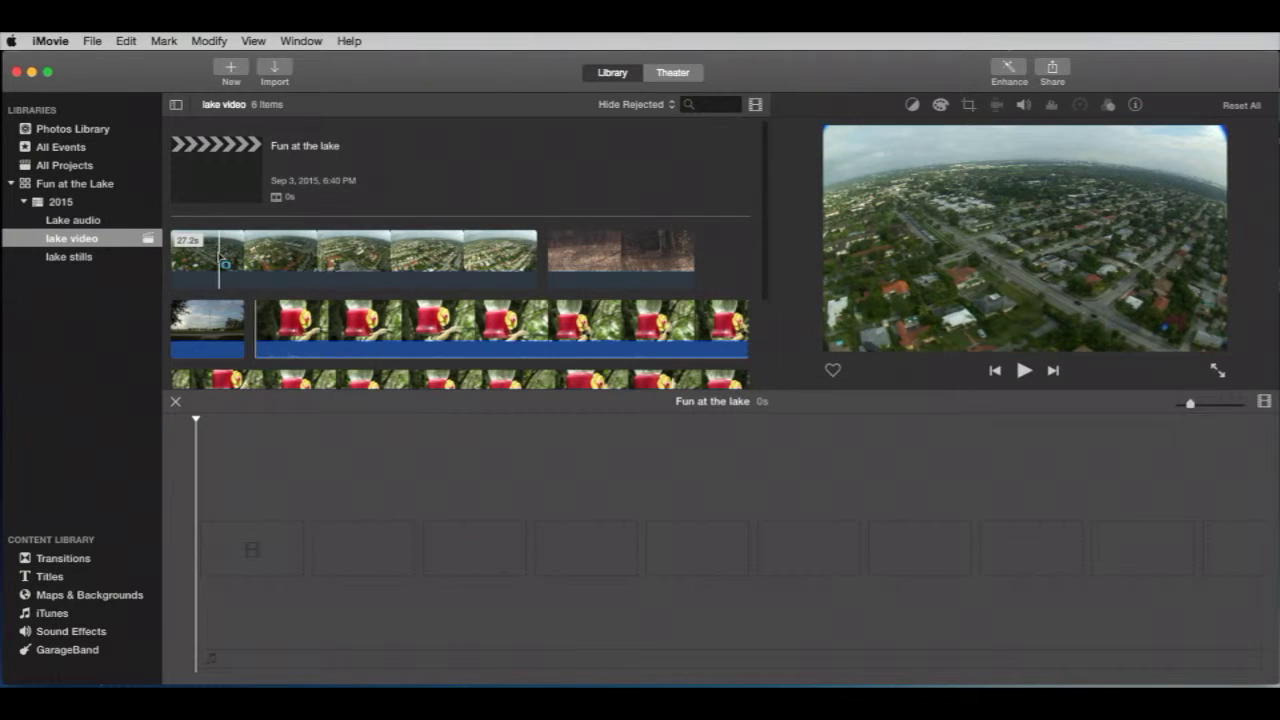
drag(220, 258, 389, 258)
drag(298, 262, 272, 492)
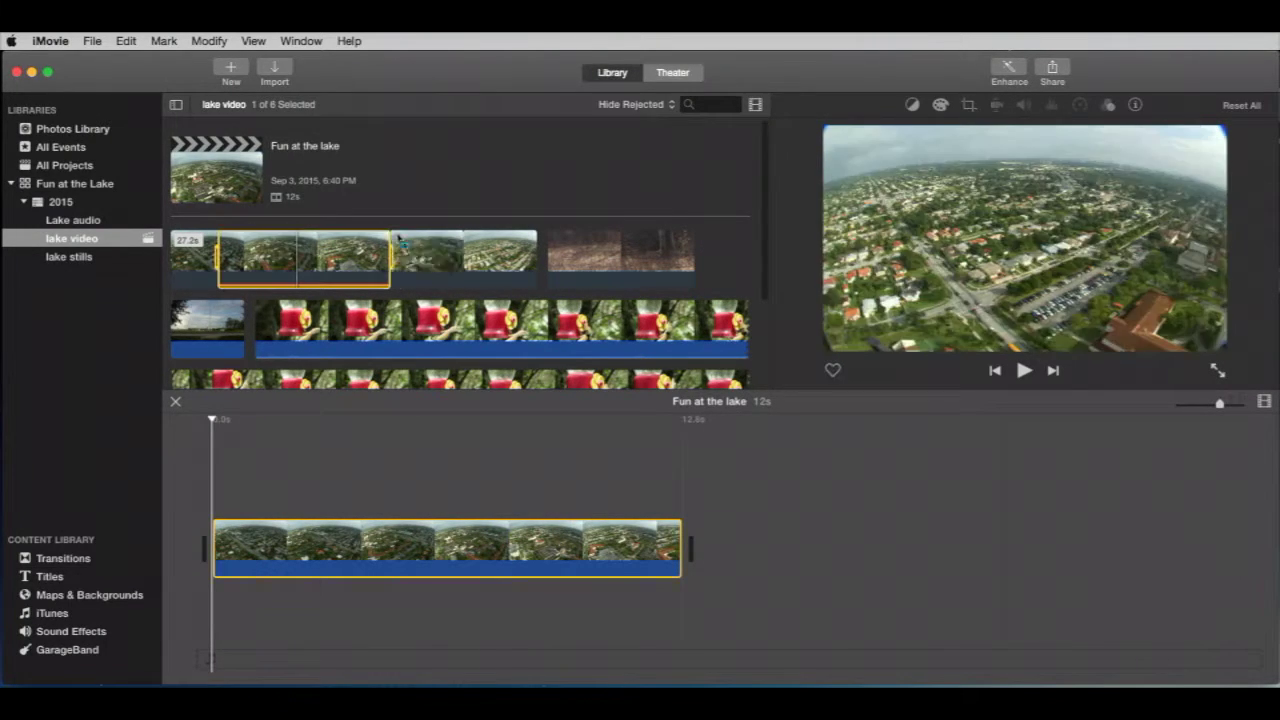
click(400, 252)
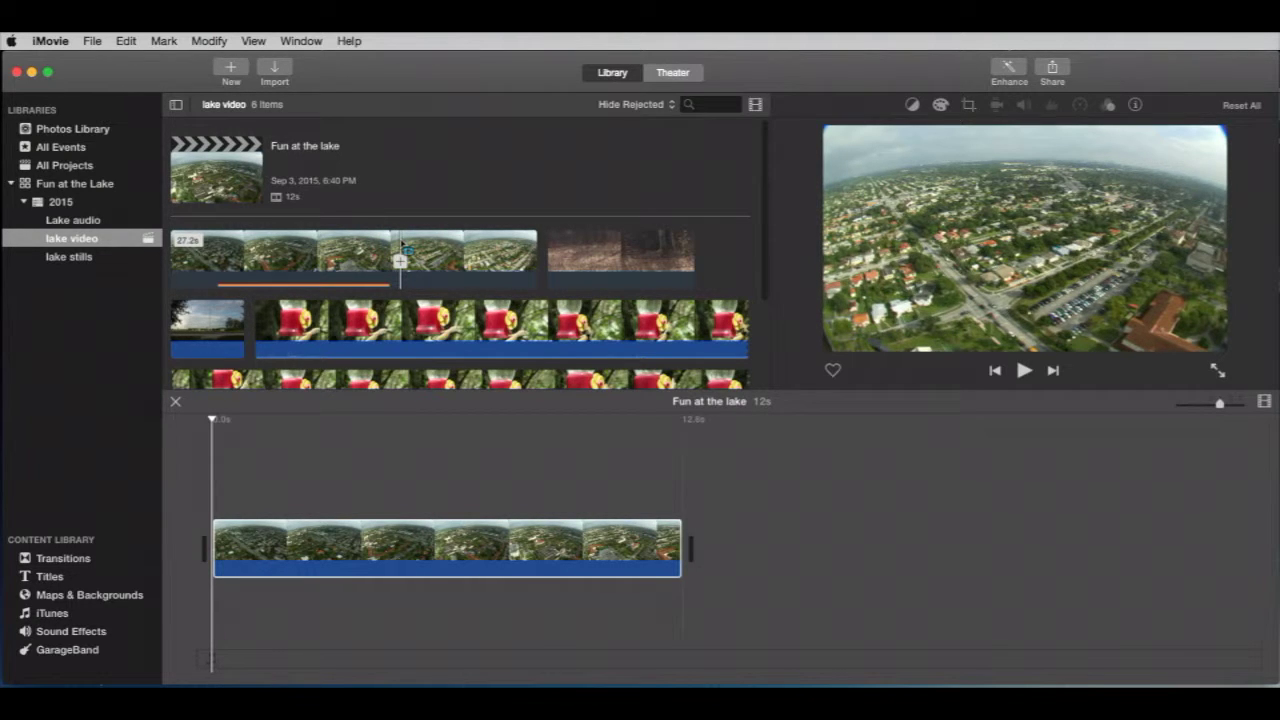
drag(400, 248, 600, 430)
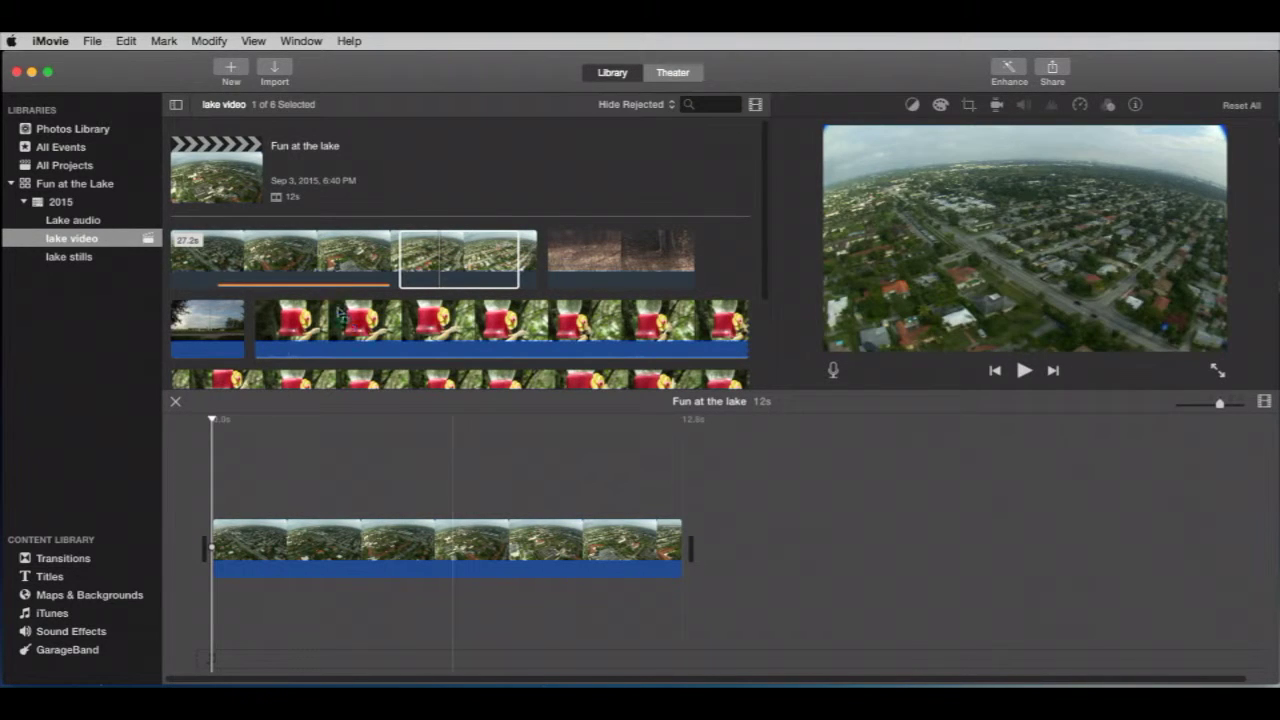
click(184, 266)
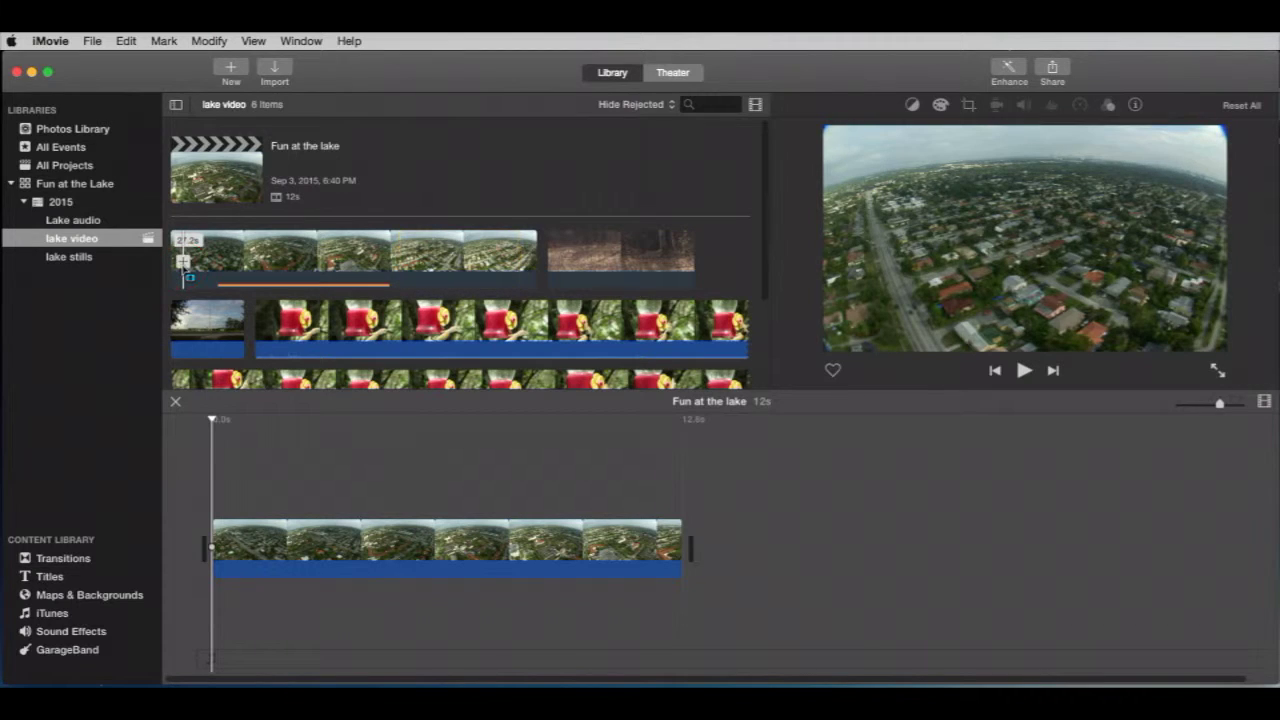
click(195, 262)
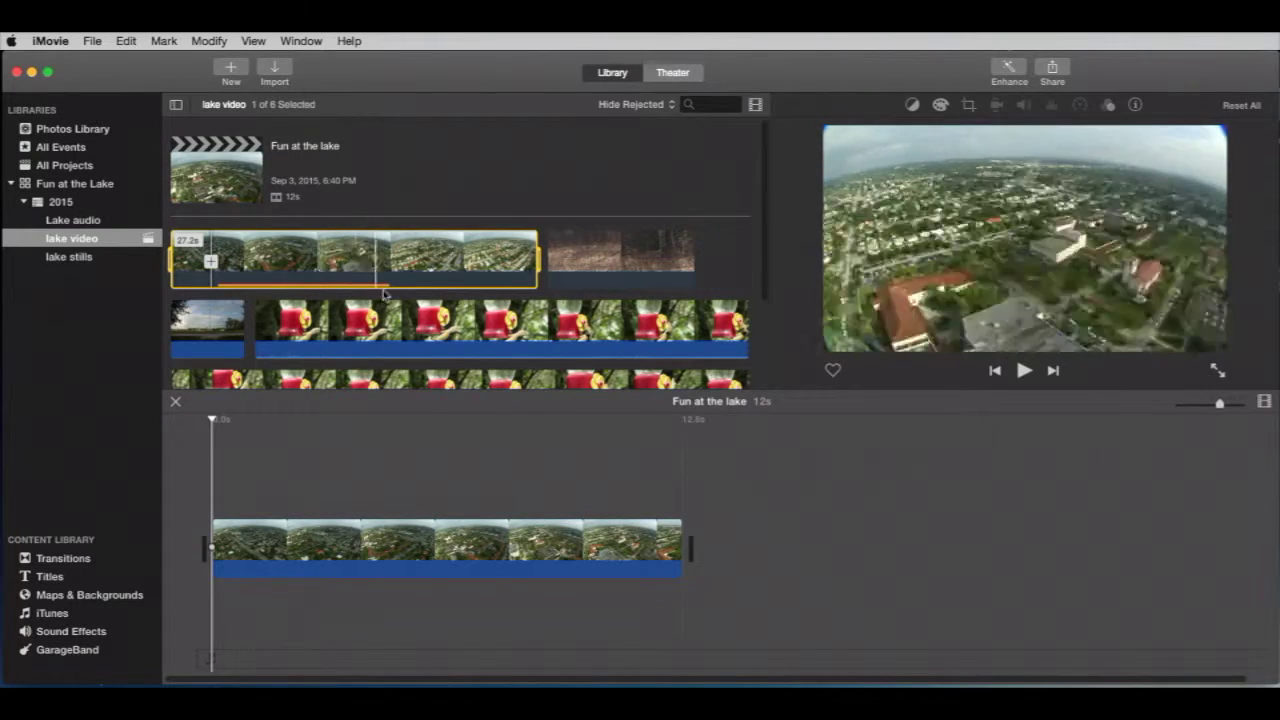
click(727, 270)
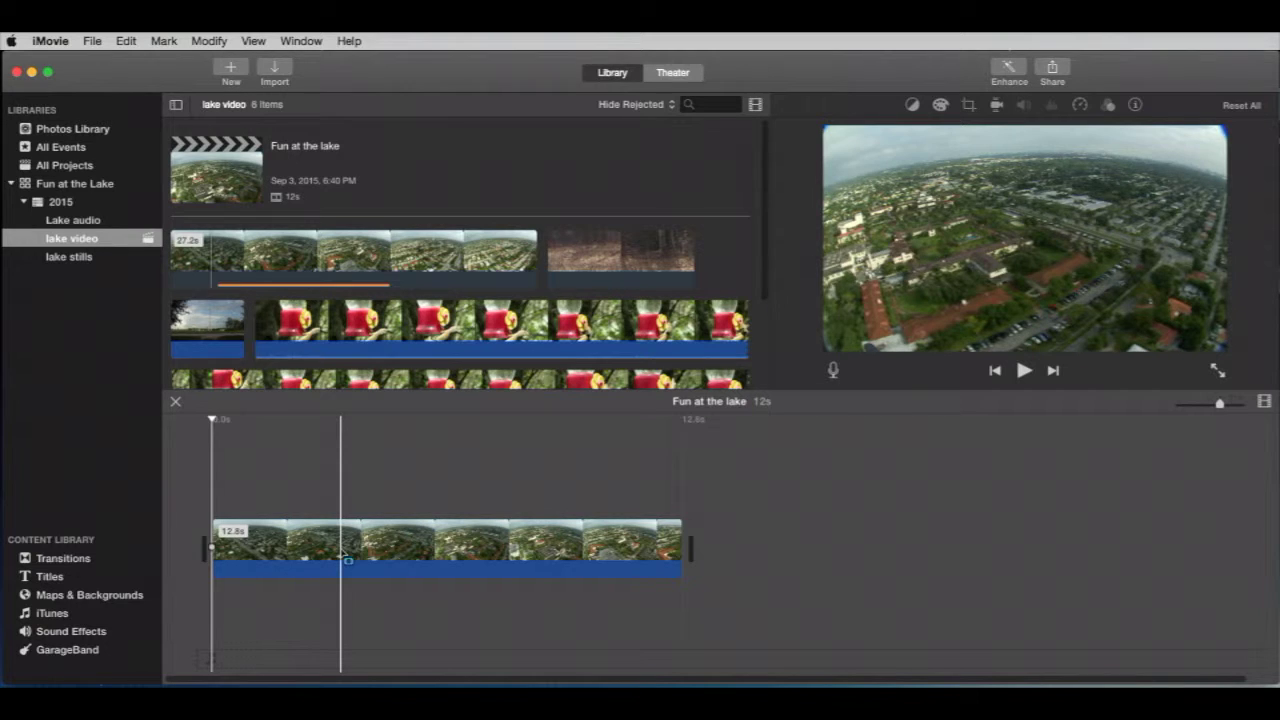
Append about 6.1 s of the red feeder clip and about 7.4 s of the brown woodland clip to the timeline
click(432, 330)
drag(432, 325, 714, 556)
click(712, 252)
click(600, 262)
drag(578, 262, 948, 540)
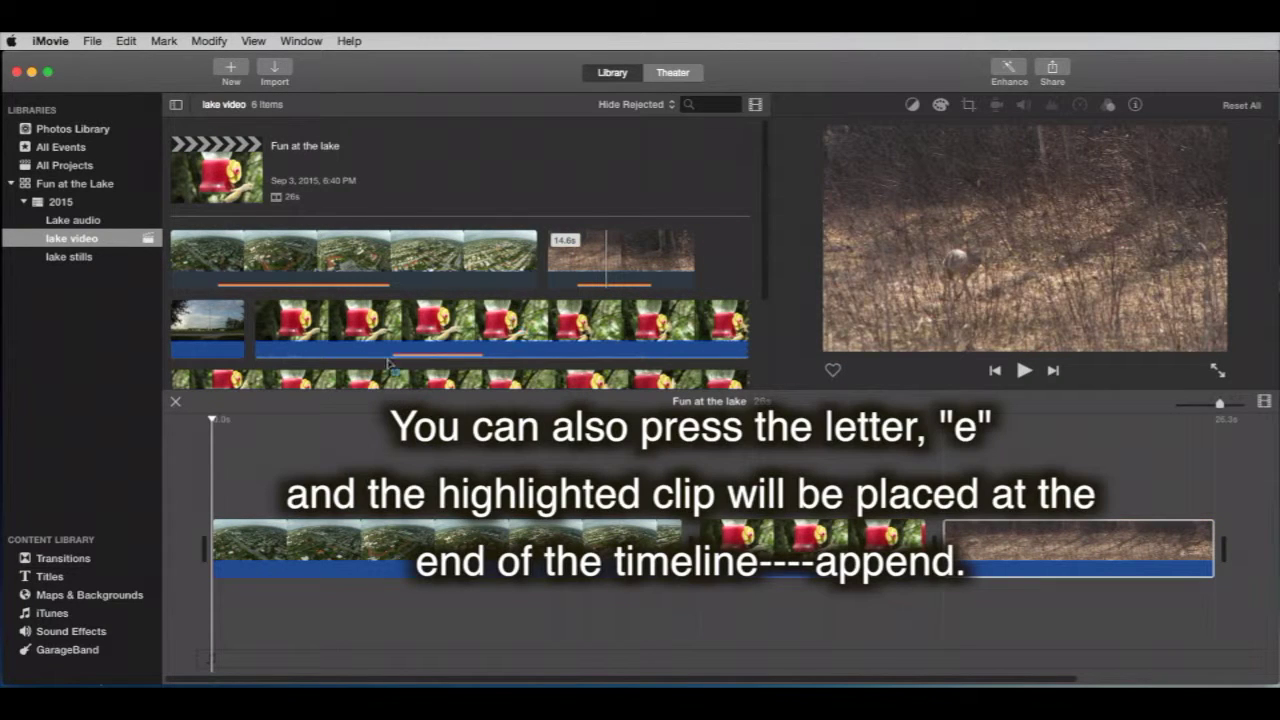
Reorder the timeline clips so the red feeder clip comes first, followed by the aerial clip and the woodland clip
click(977, 523)
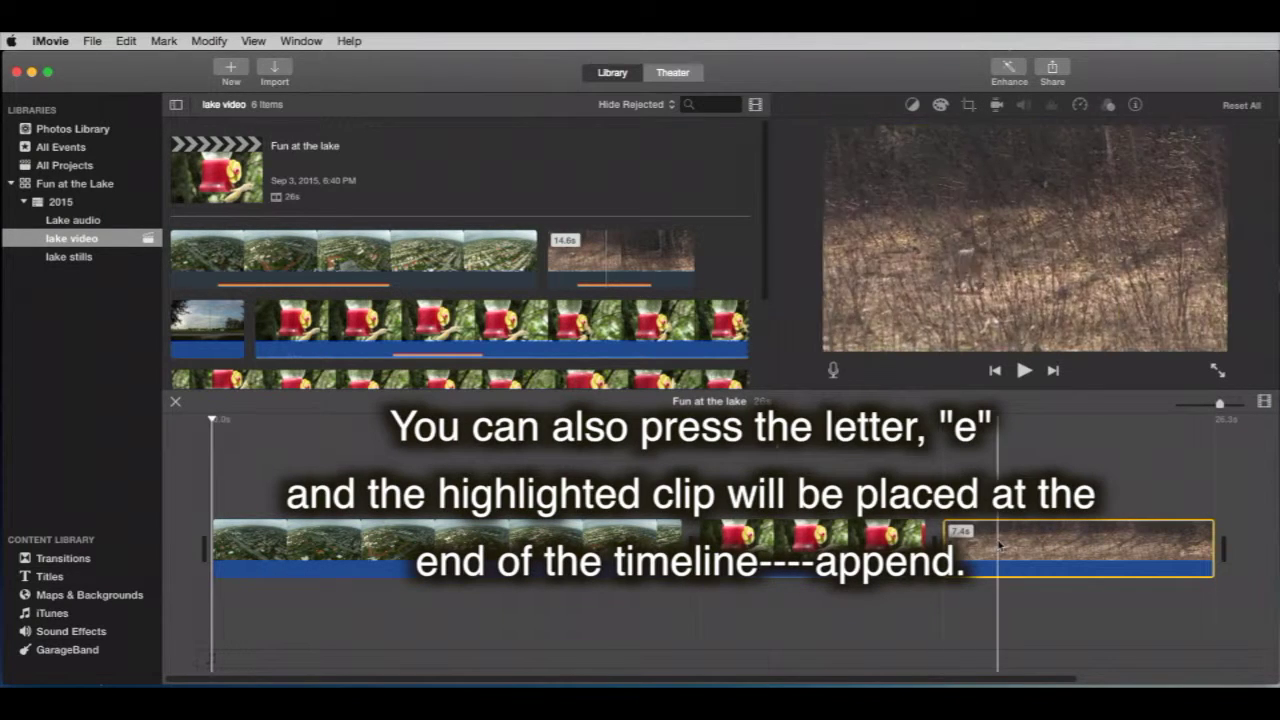
drag(980, 538, 698, 548)
drag(1060, 540, 172, 540)
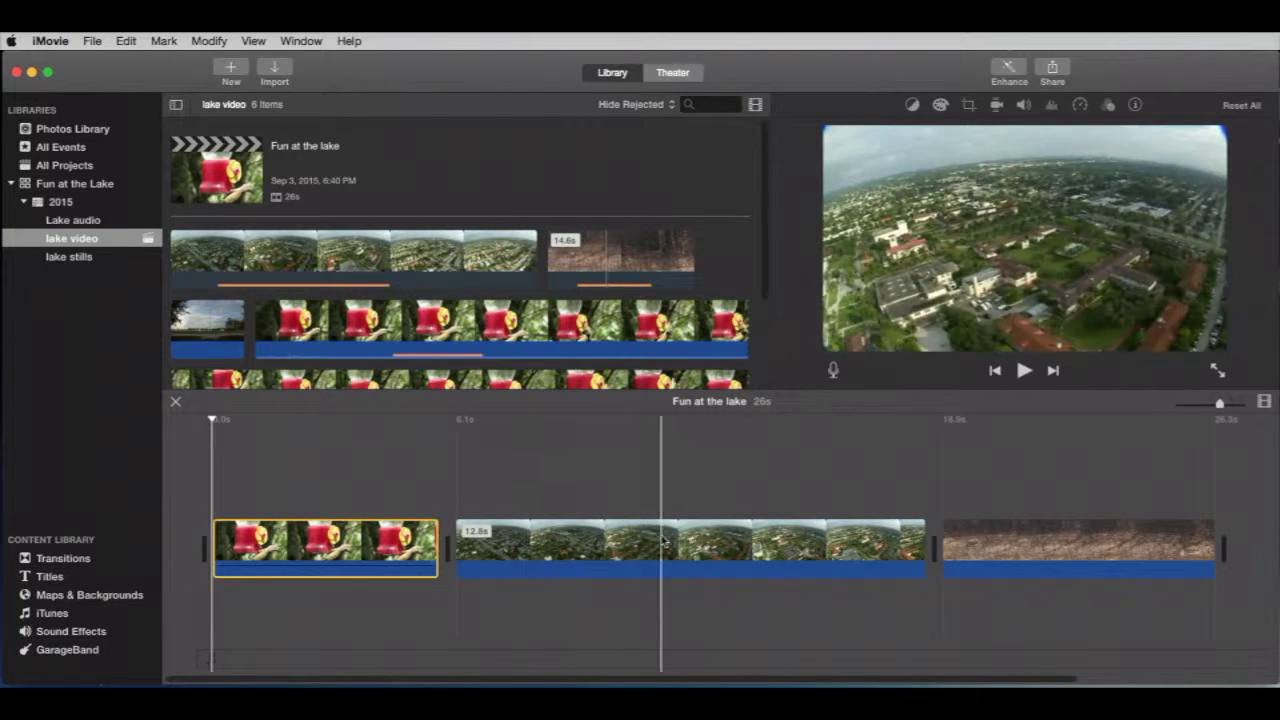
Trim the aerial clip in the timeline at both ends to about 10.0 s and shorten the start of the woodland clip
click(458, 528)
mouse_move(458, 528)
mouse_down()
mouse_move(546, 531)
mouse_move(477, 531)
mouse_up()
drag(922, 531, 880, 531)
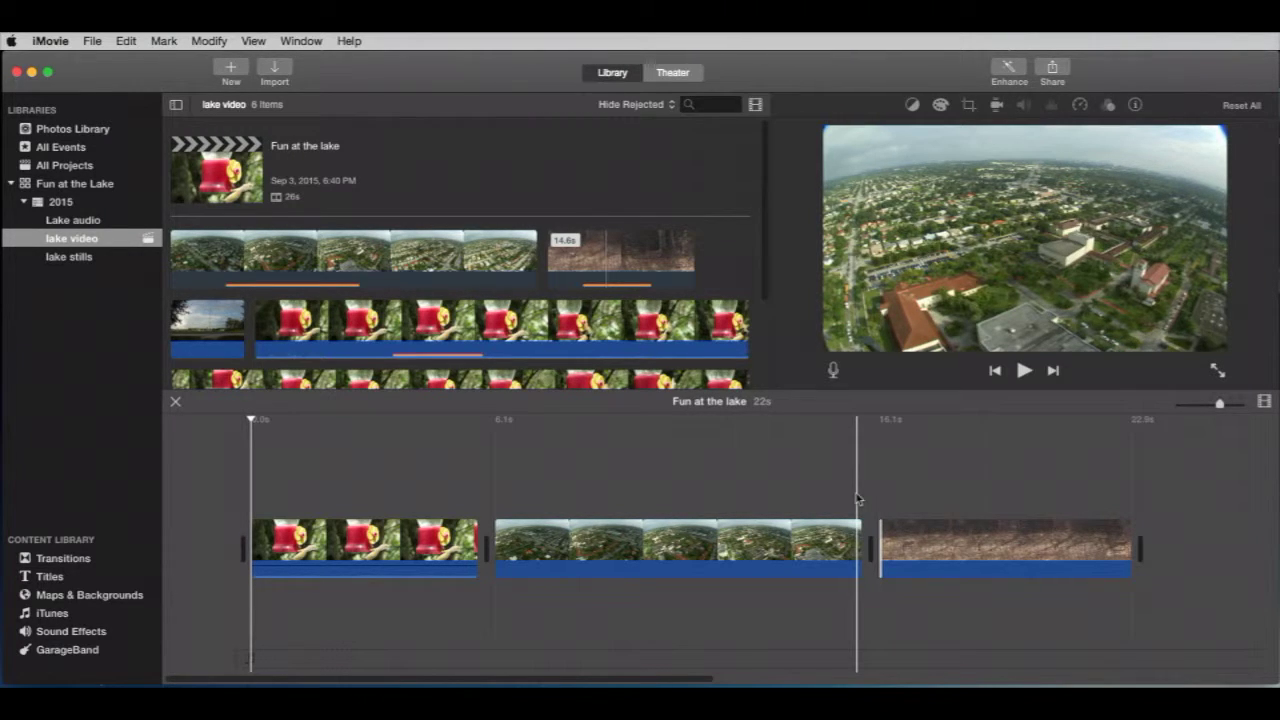
Play the timeline from late in the aerial clip across the cut into the woodland clip
click(737, 458)
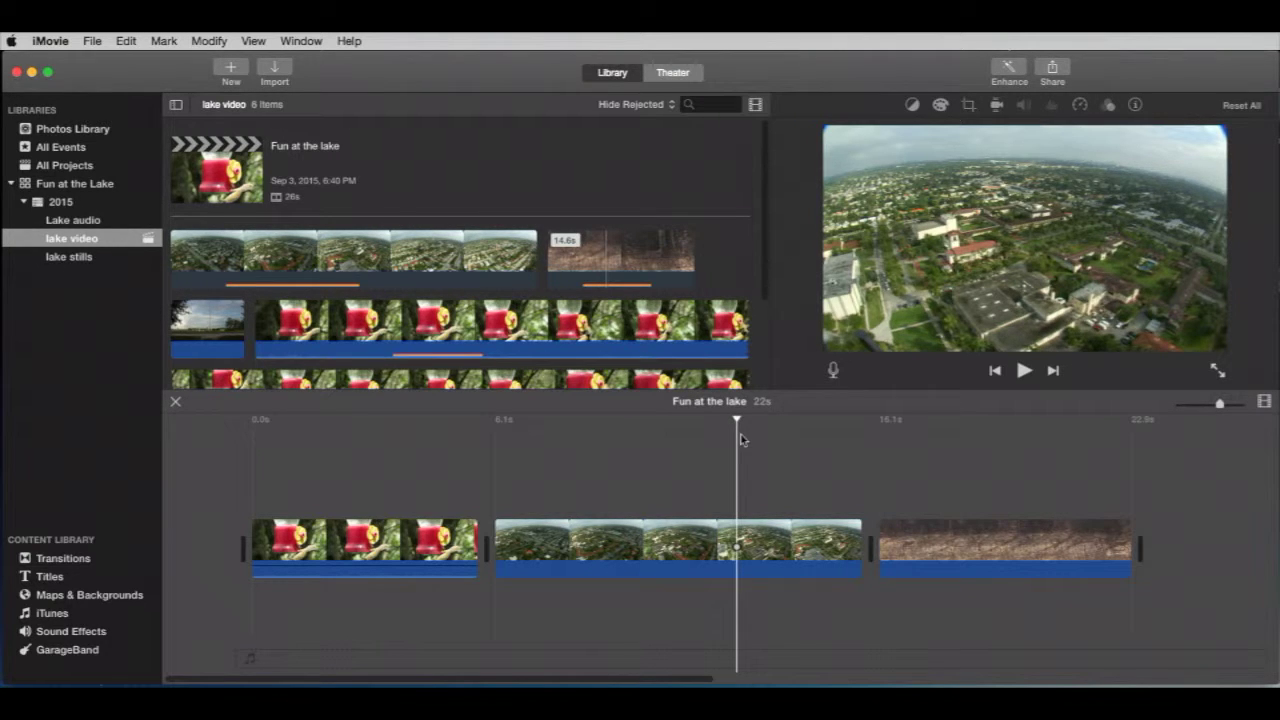
click(806, 442)
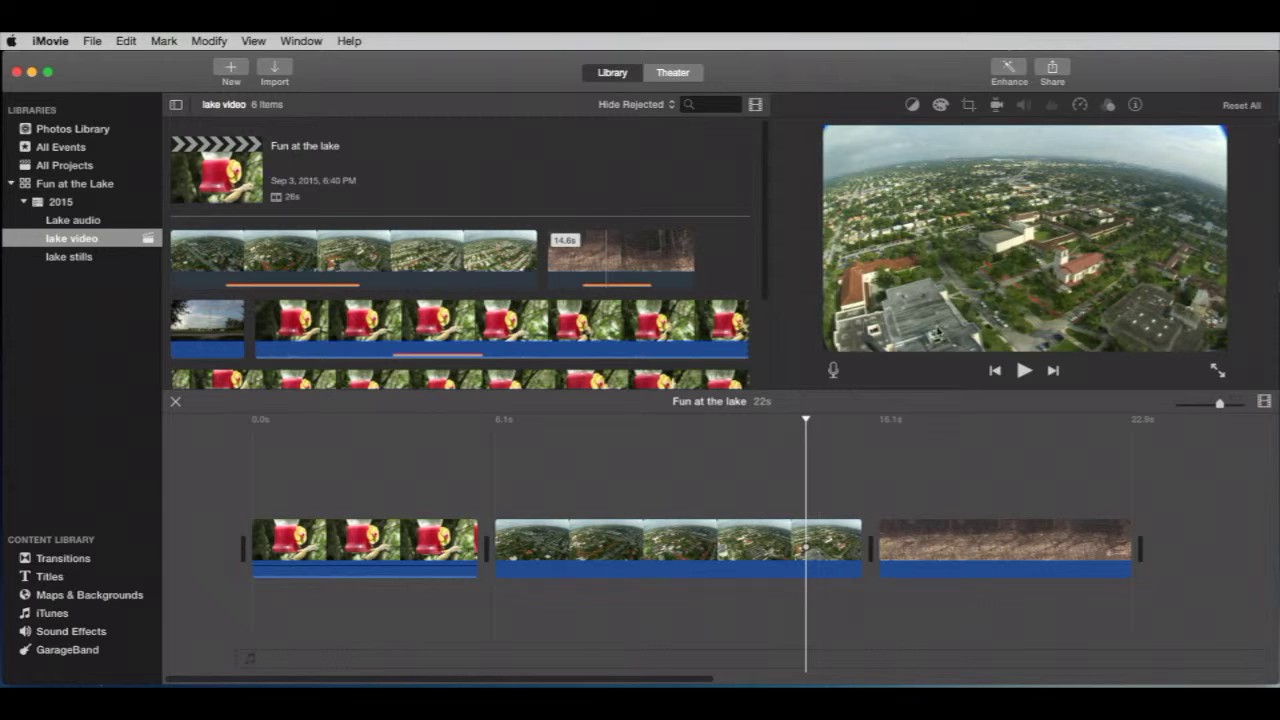
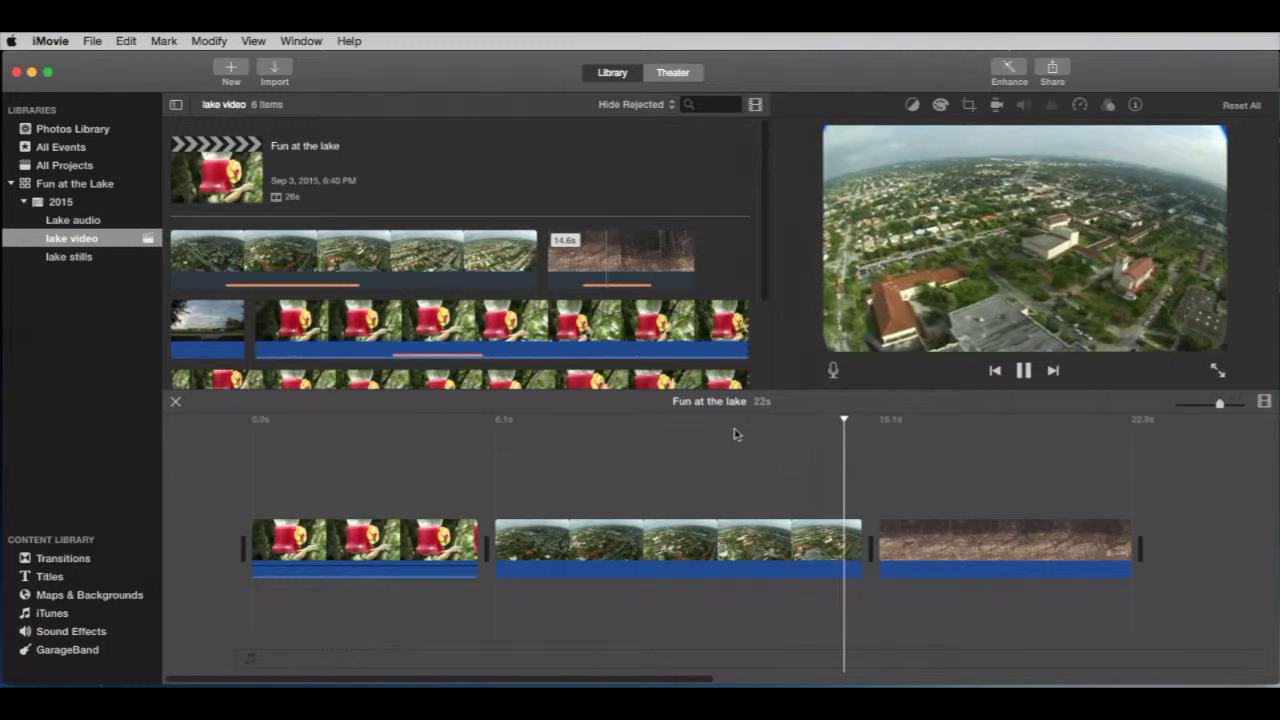
key(space)
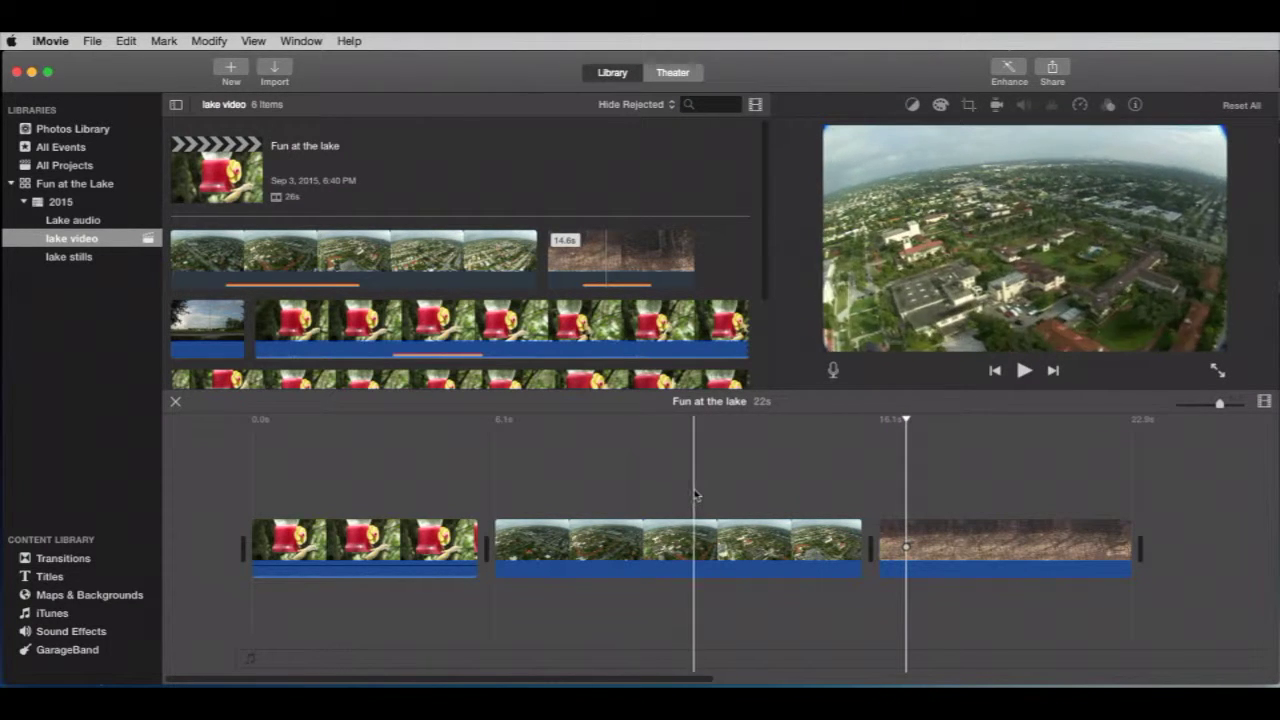
Split the aerial clip in the timeline about 4.1 s after its start
click(643, 495)
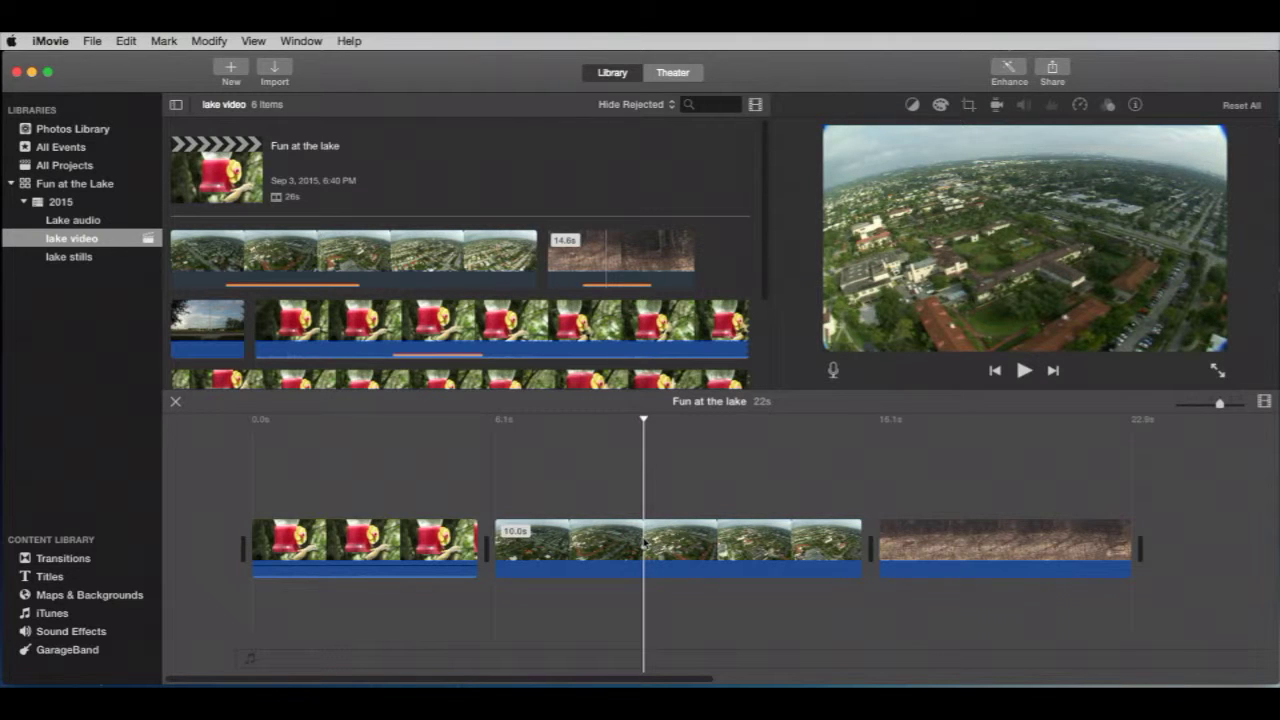
click(645, 543)
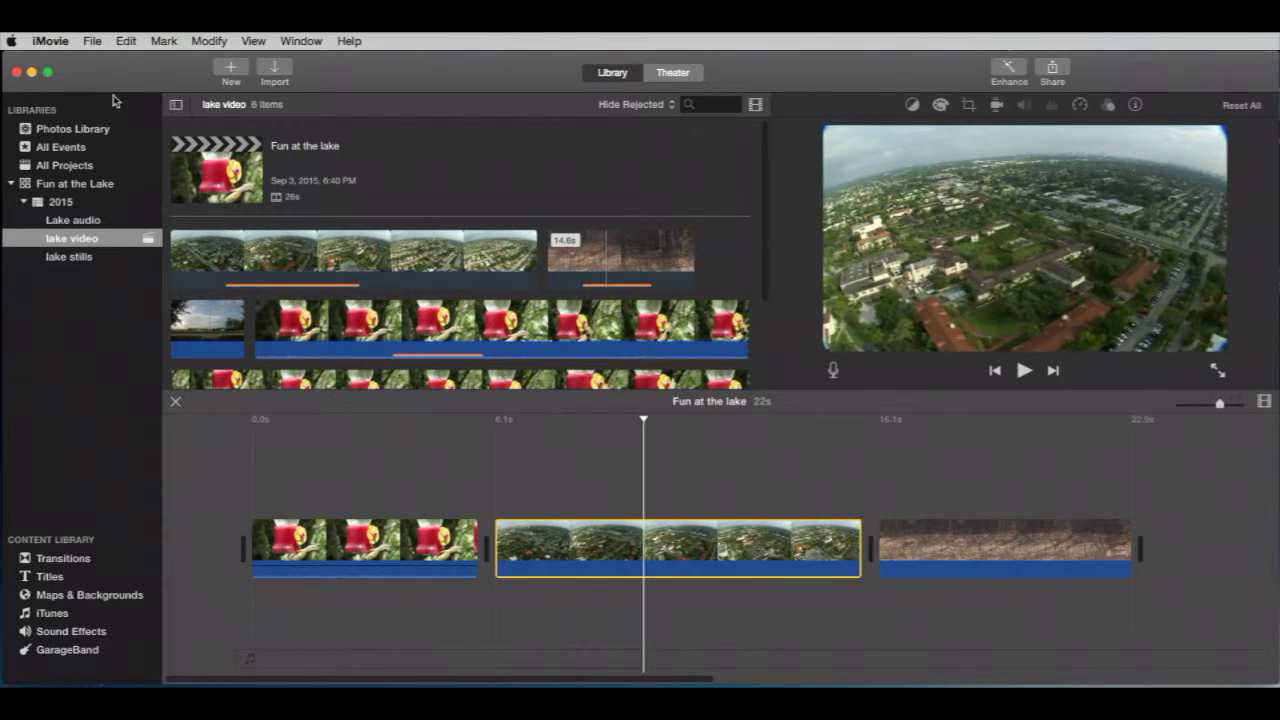
click(207, 42)
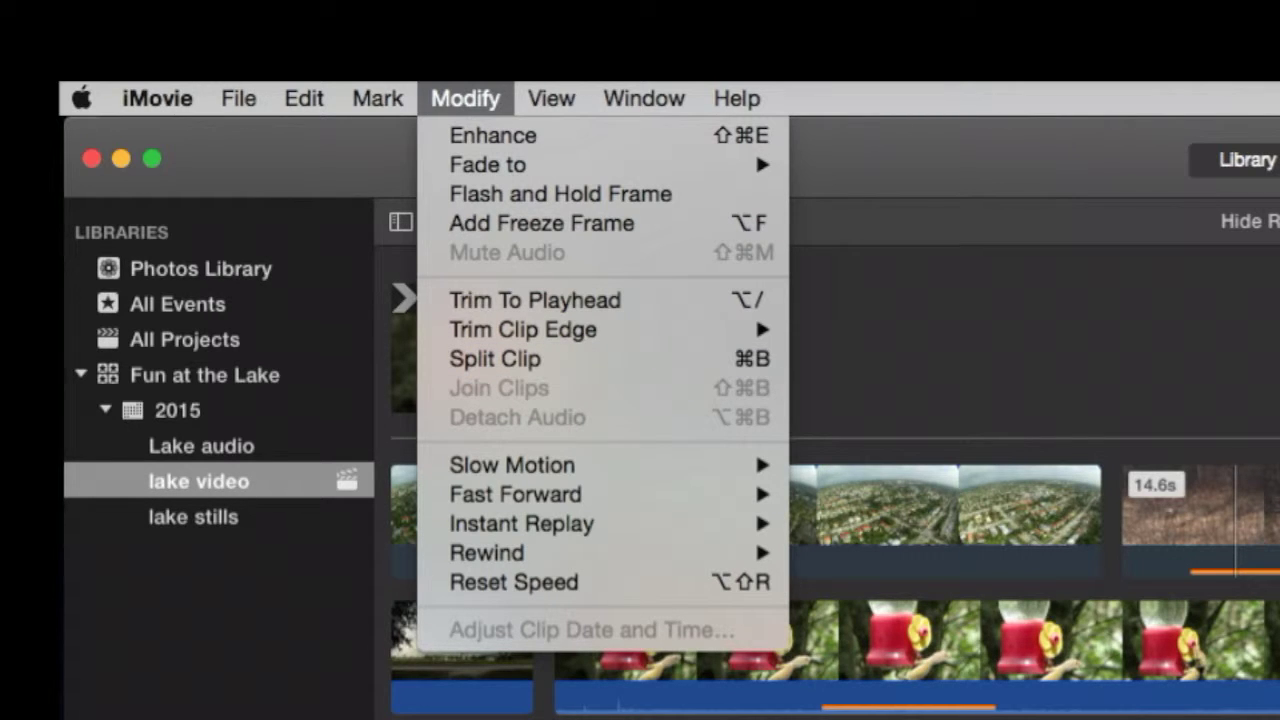
click(645, 528)
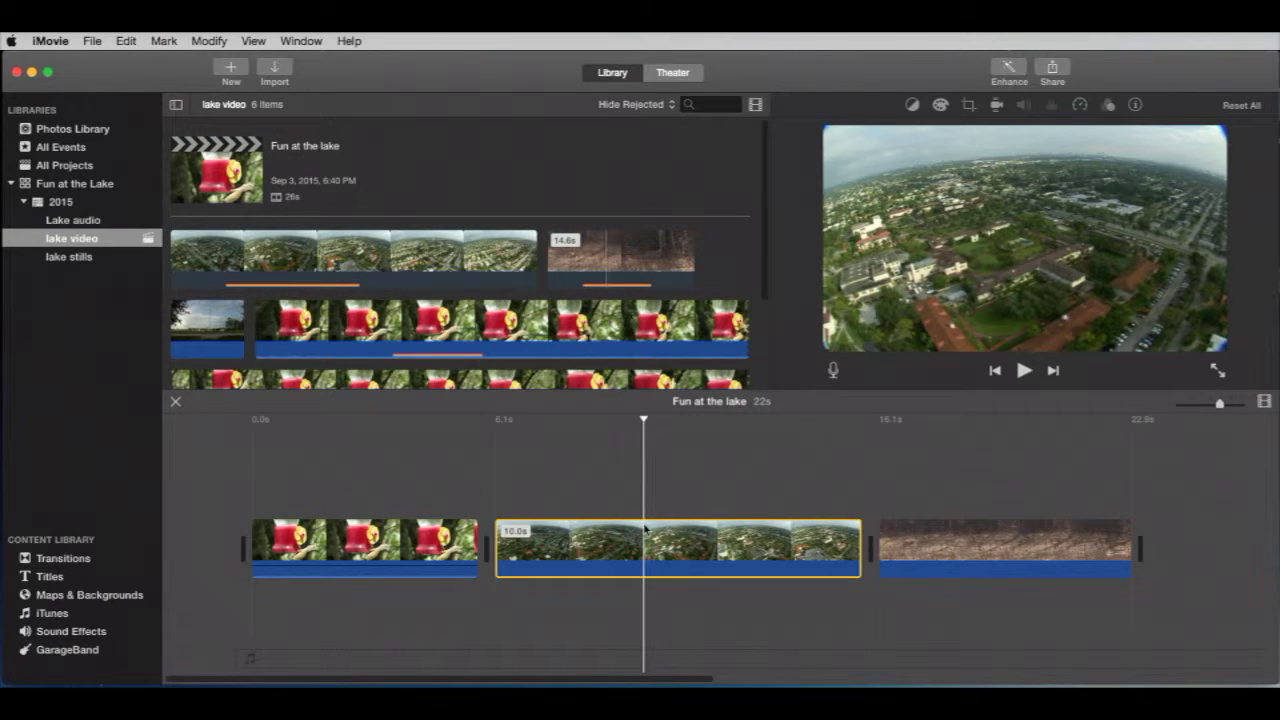
key(super+b)
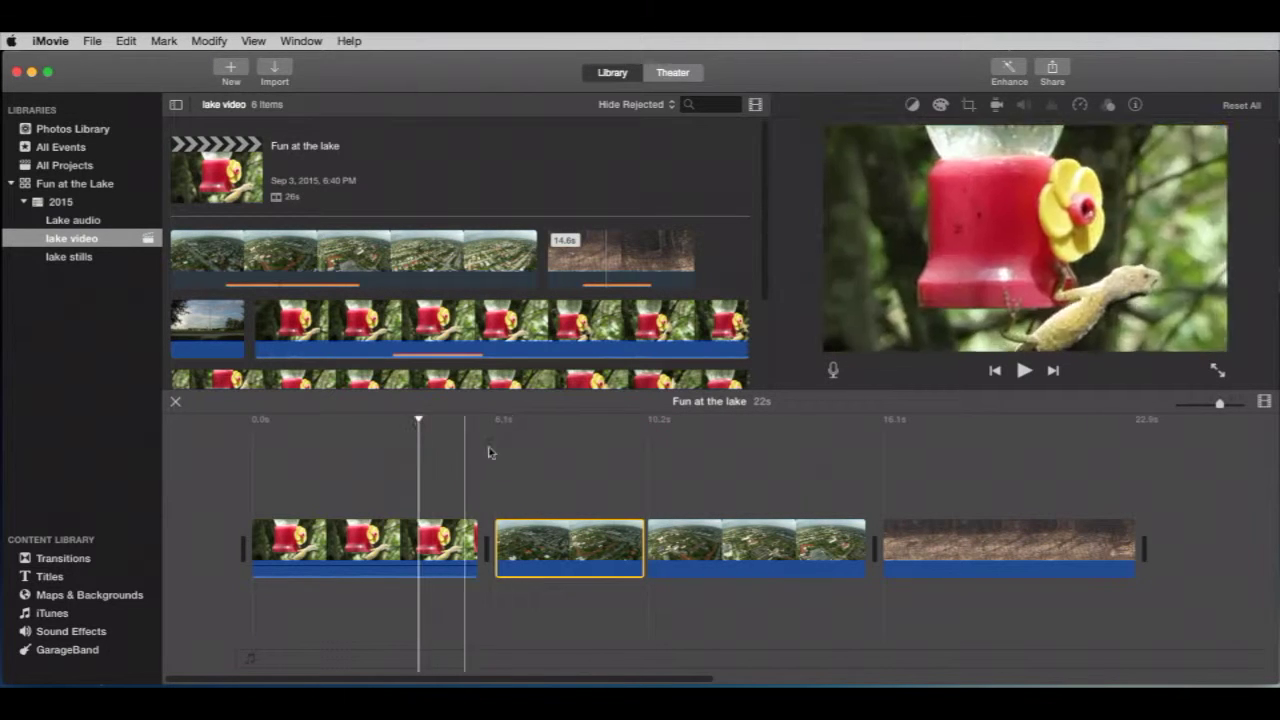
Play the timeline across the split between the two aerial segments
click(580, 470)
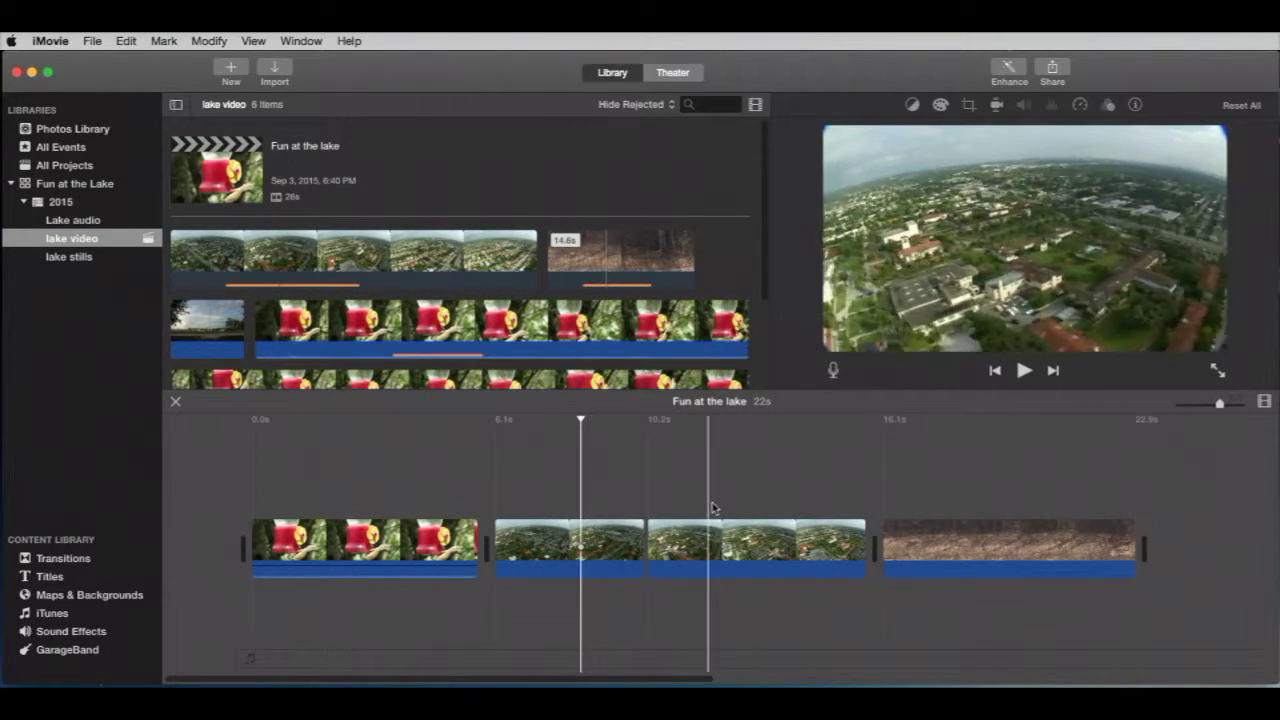
click(617, 487)
key(space)
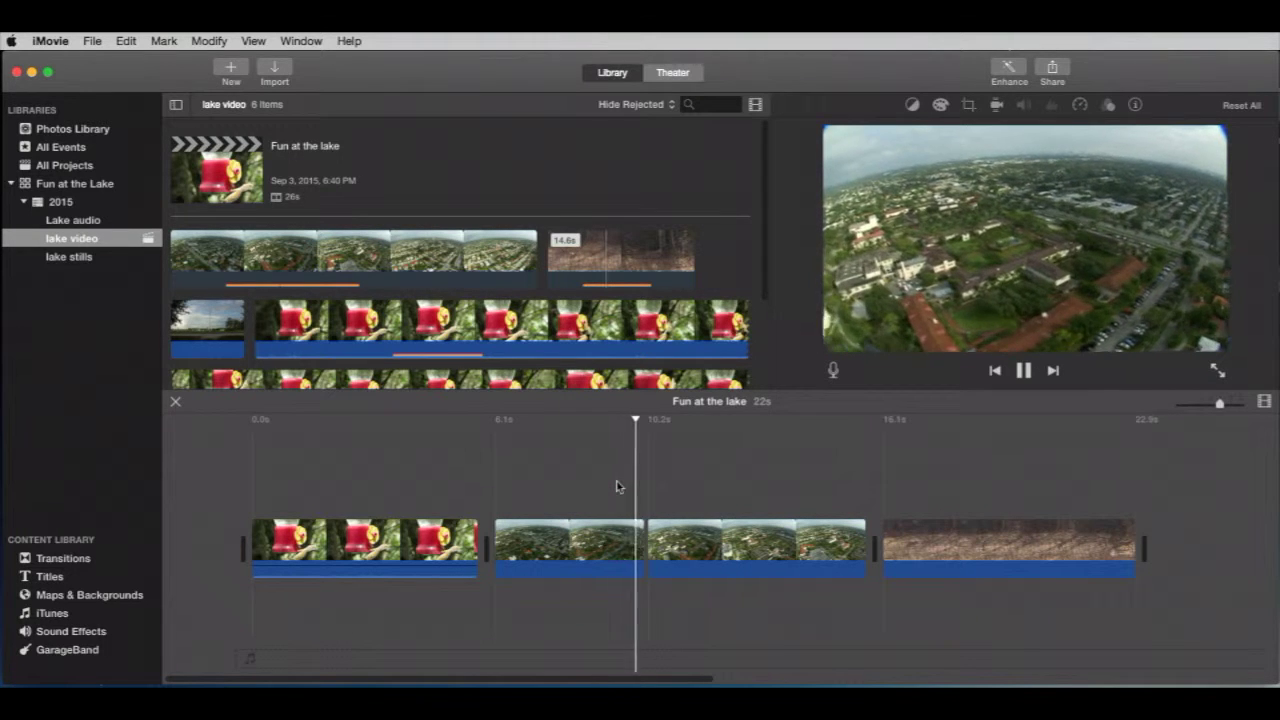
key(space)
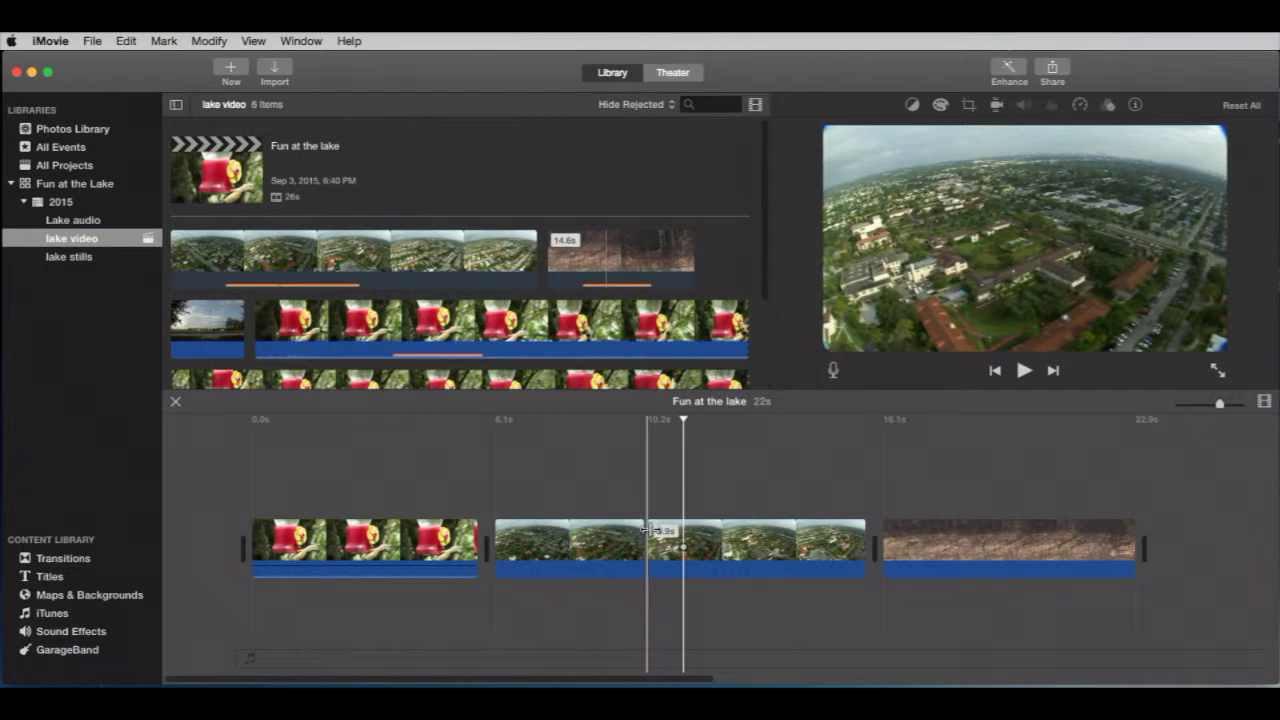
Trim about 0.5 s from the start of the second aerial segment and play across the cut
drag(648, 530, 666, 530)
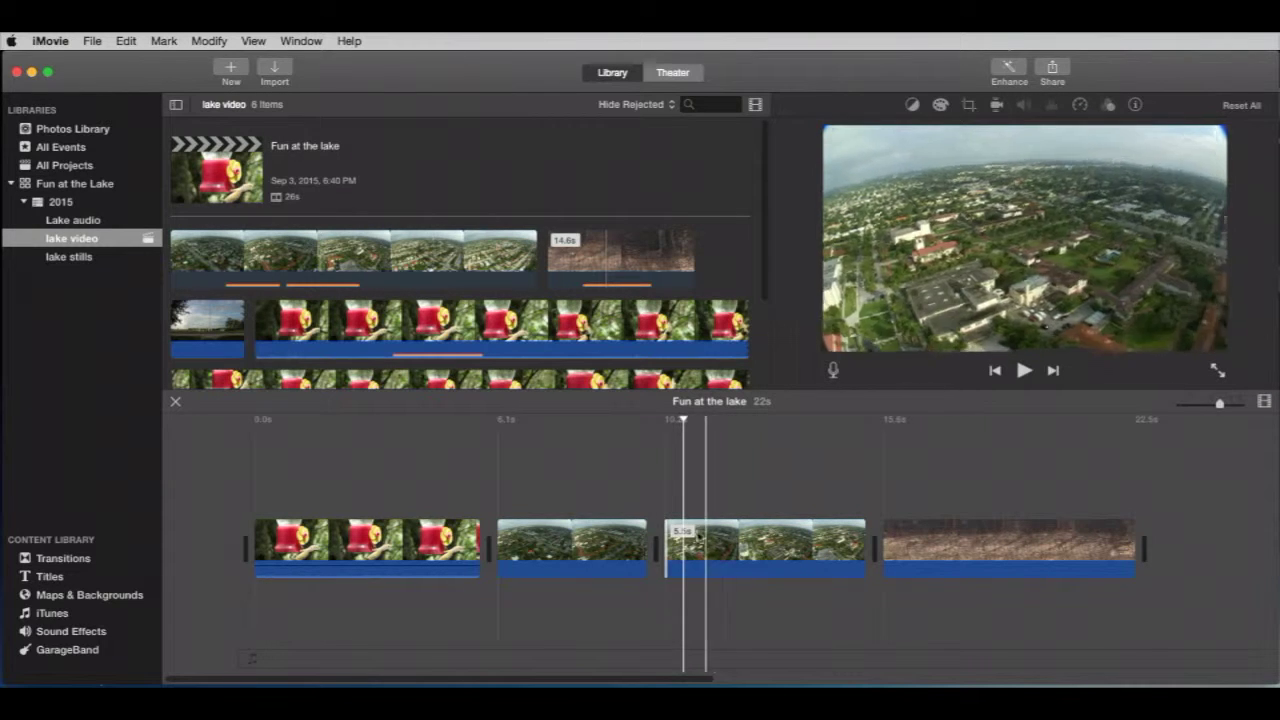
click(616, 494)
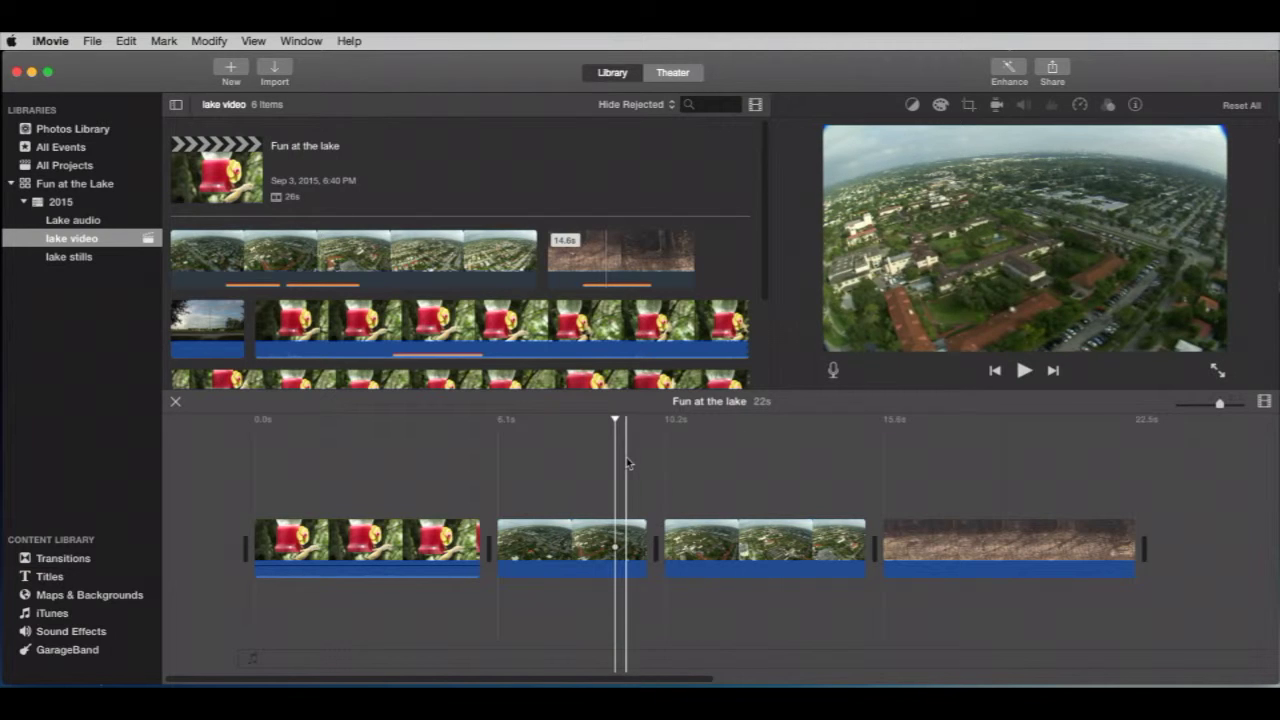
key(space)
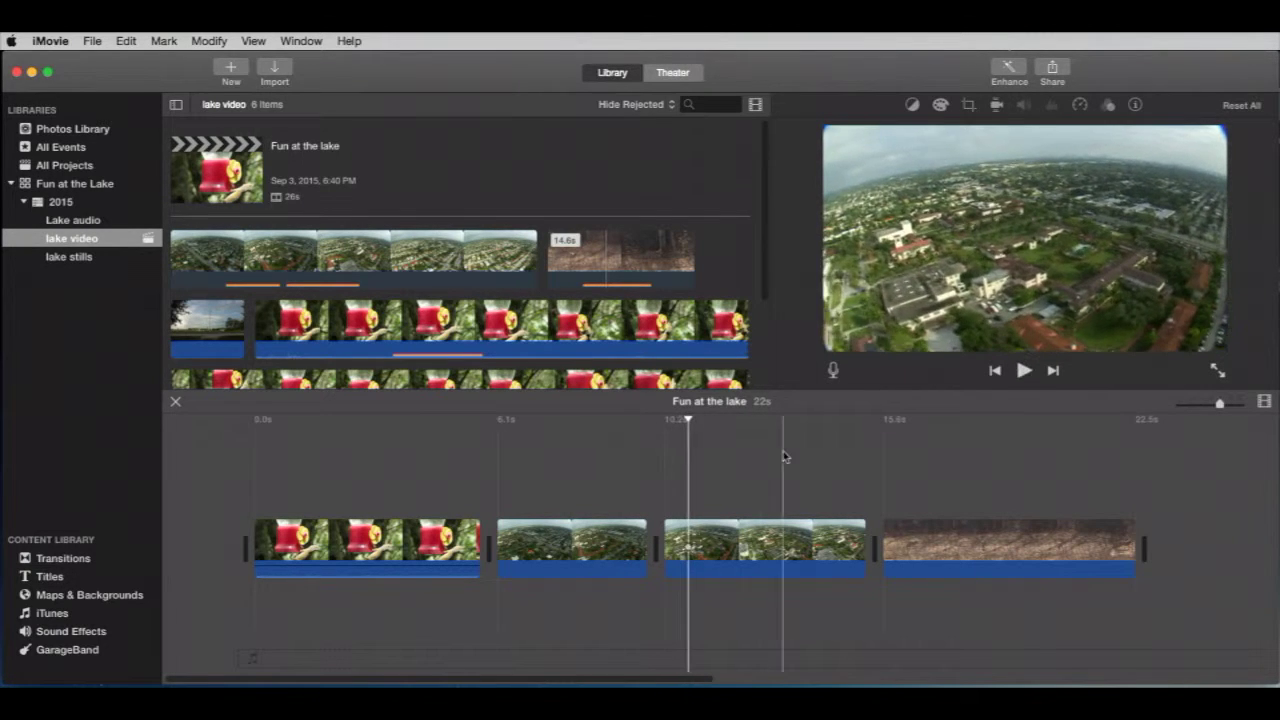
key(space)
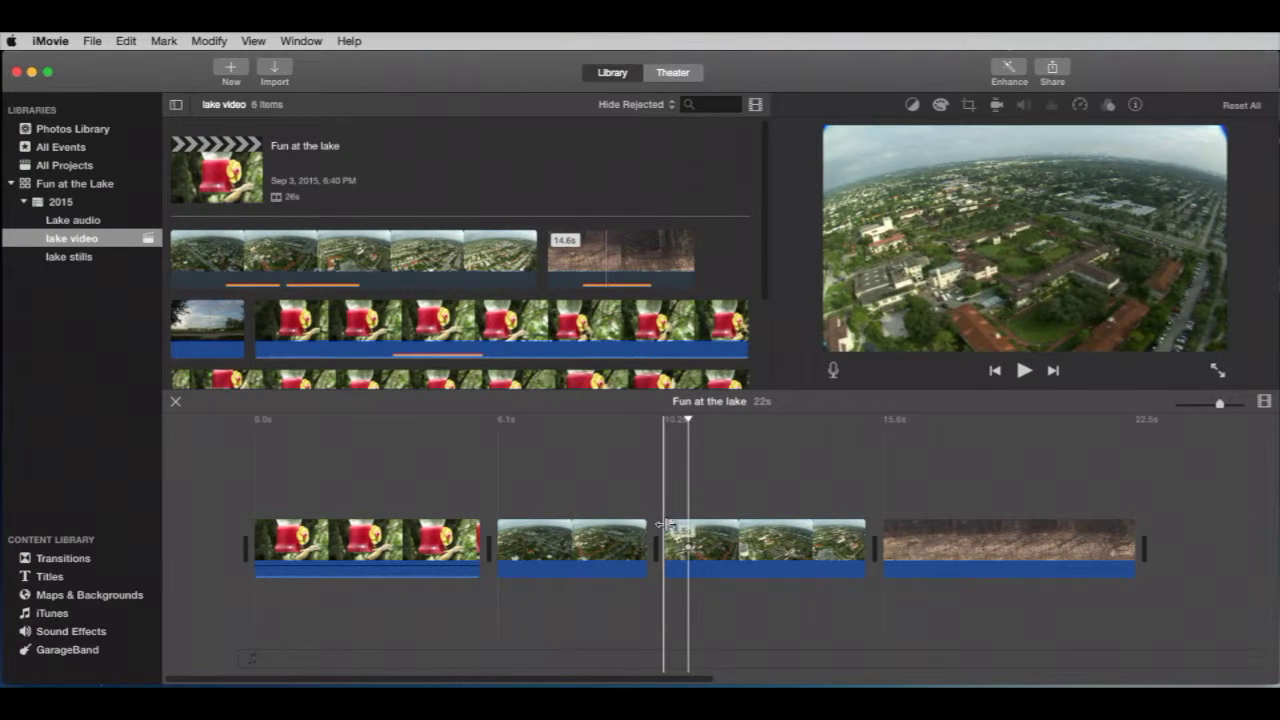
Extend the start of the second aerial segment back to the split point and play across the cut again
drag(662, 528, 648, 530)
click(632, 486)
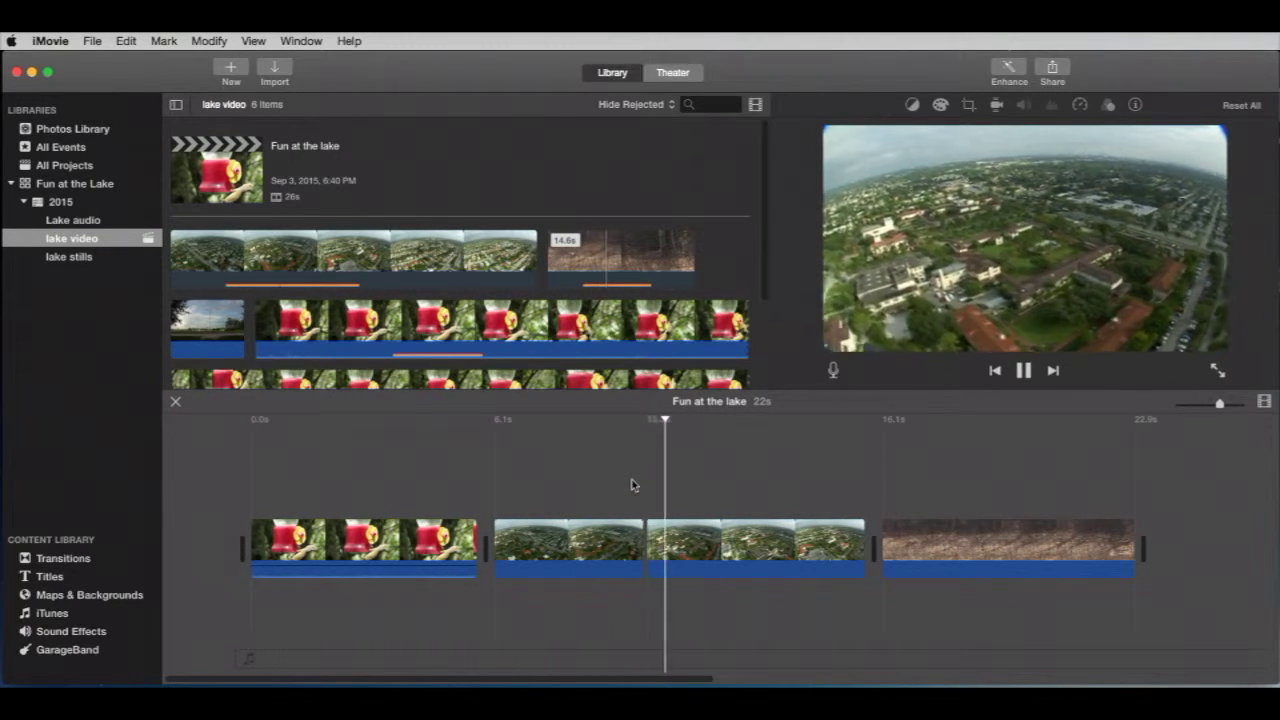
key(space)
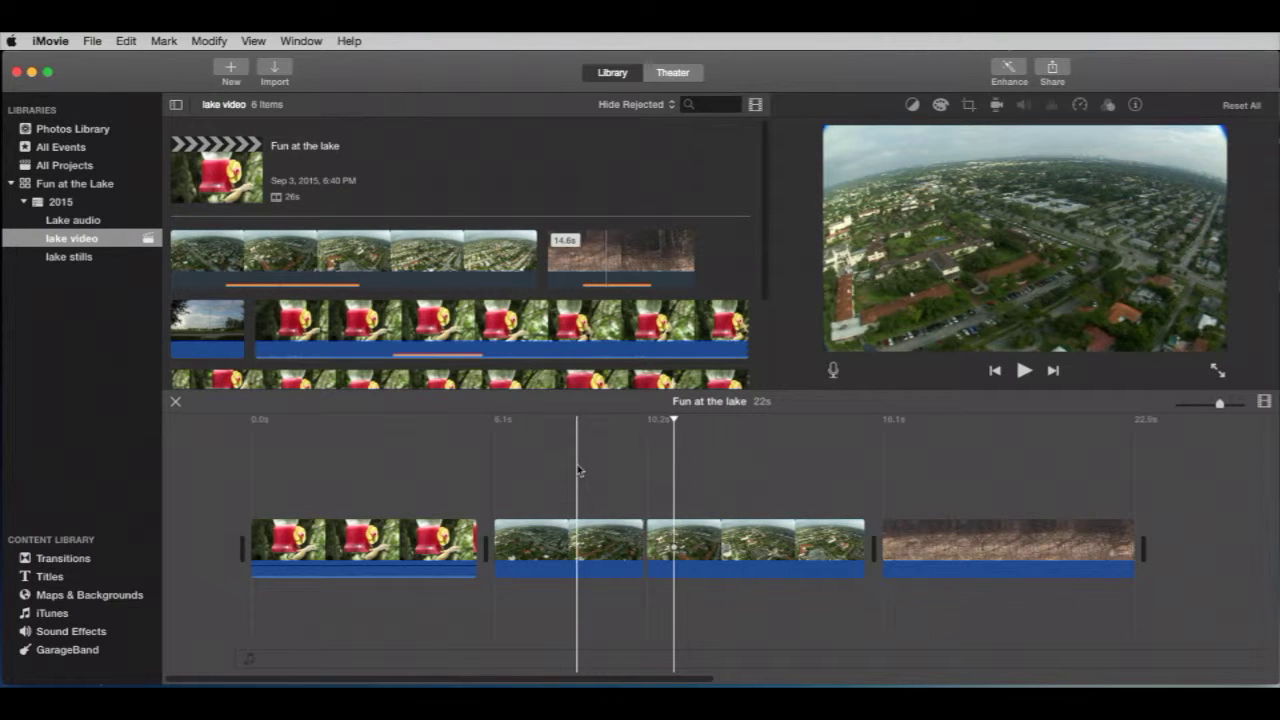
Join the two aerial segments in the timeline back into a single clip
scroll(574, 469, right, 3)
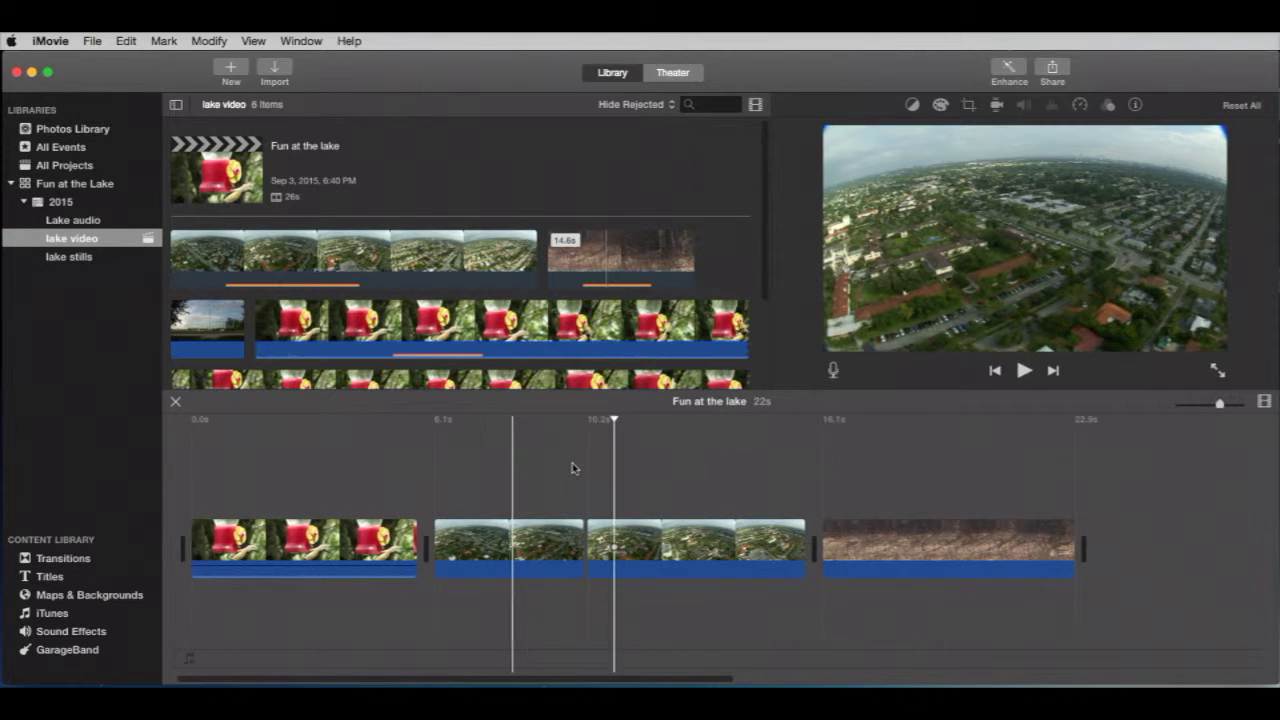
scroll(574, 468, left, 1)
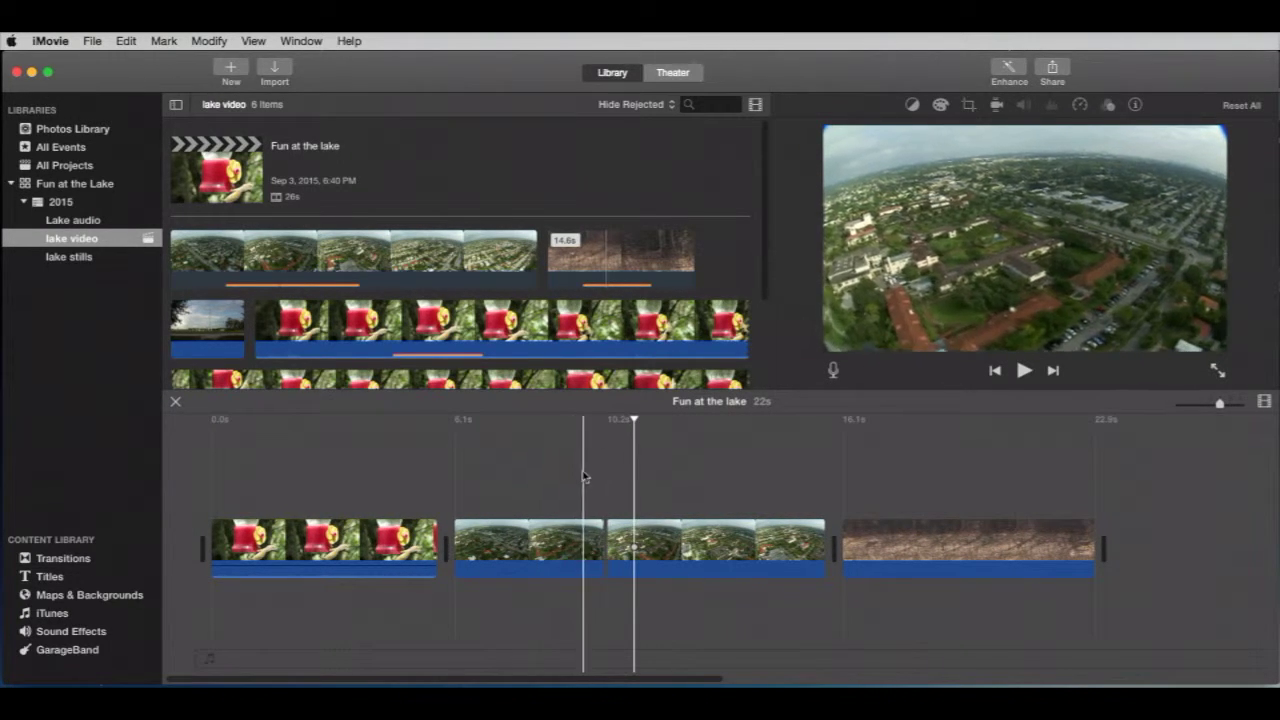
drag(572, 463, 642, 614)
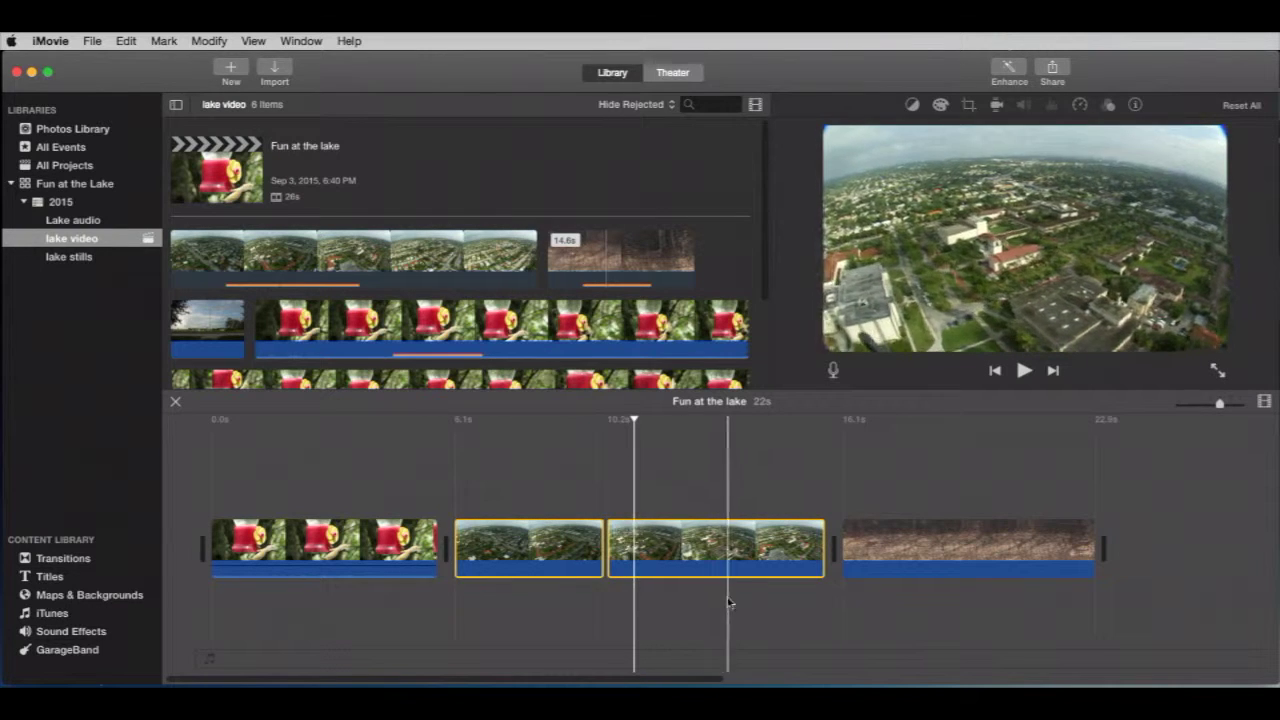
click(212, 41)
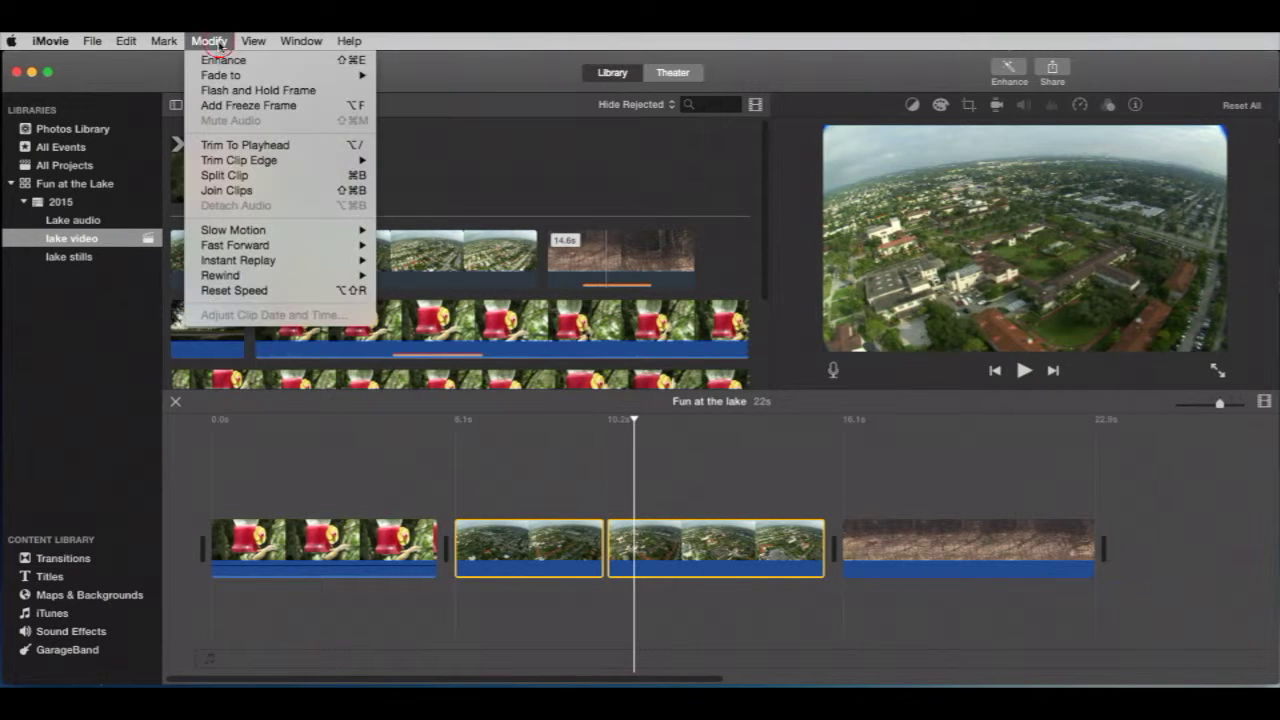
click(240, 190)
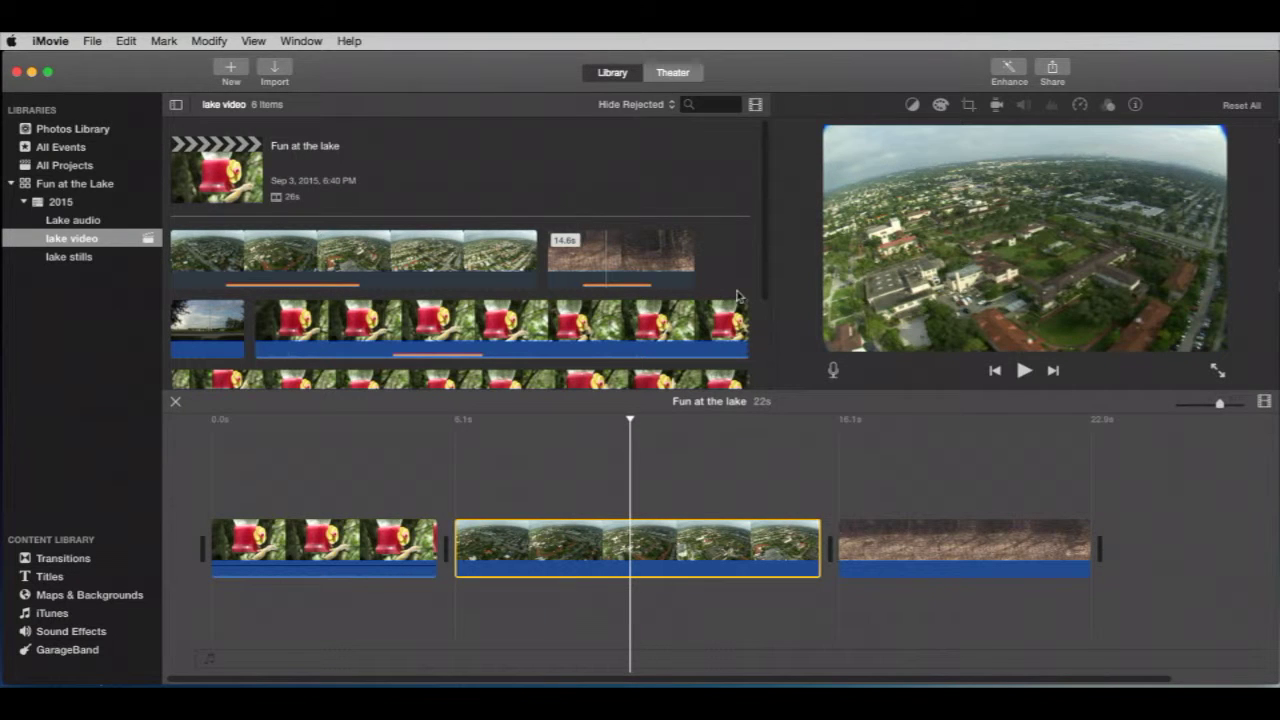
Append a segment of about 6 s from the last row of the red feeder clip to the end of the movie timeline
scroll(763, 268, down, 5)
scroll(500, 265, up, 4)
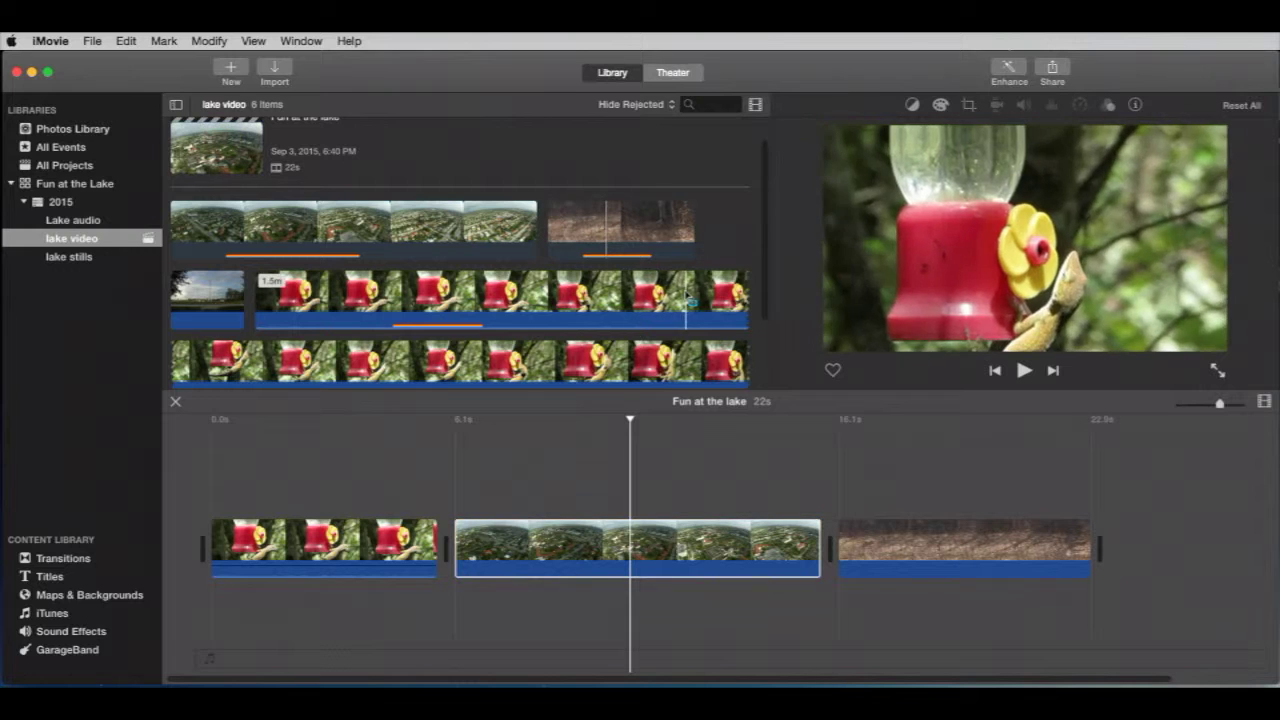
scroll(763, 262, down, 3)
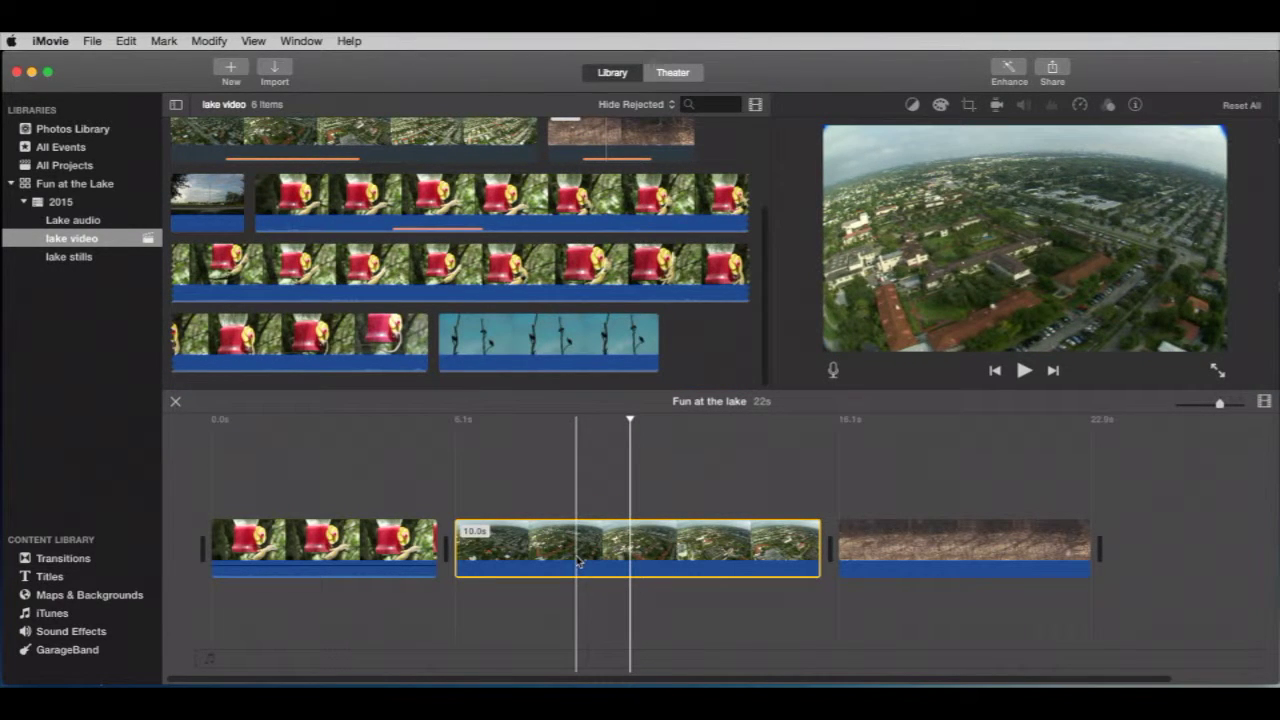
click(366, 552)
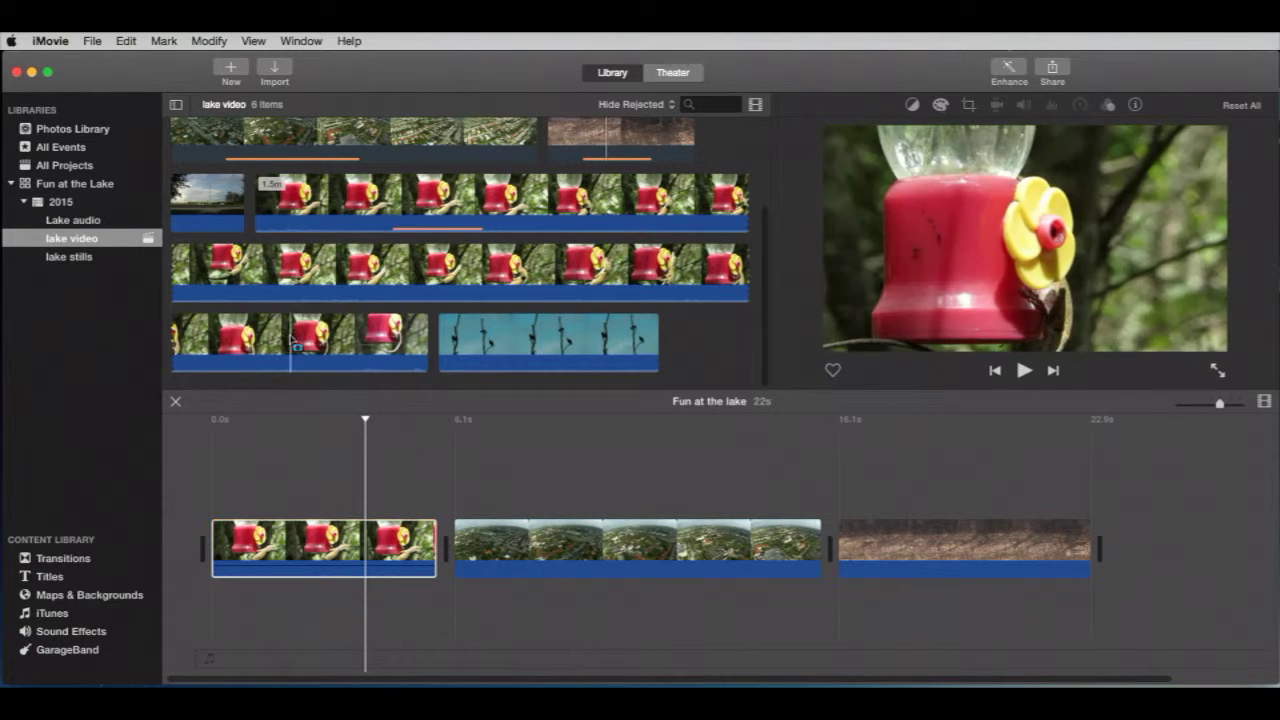
click(247, 340)
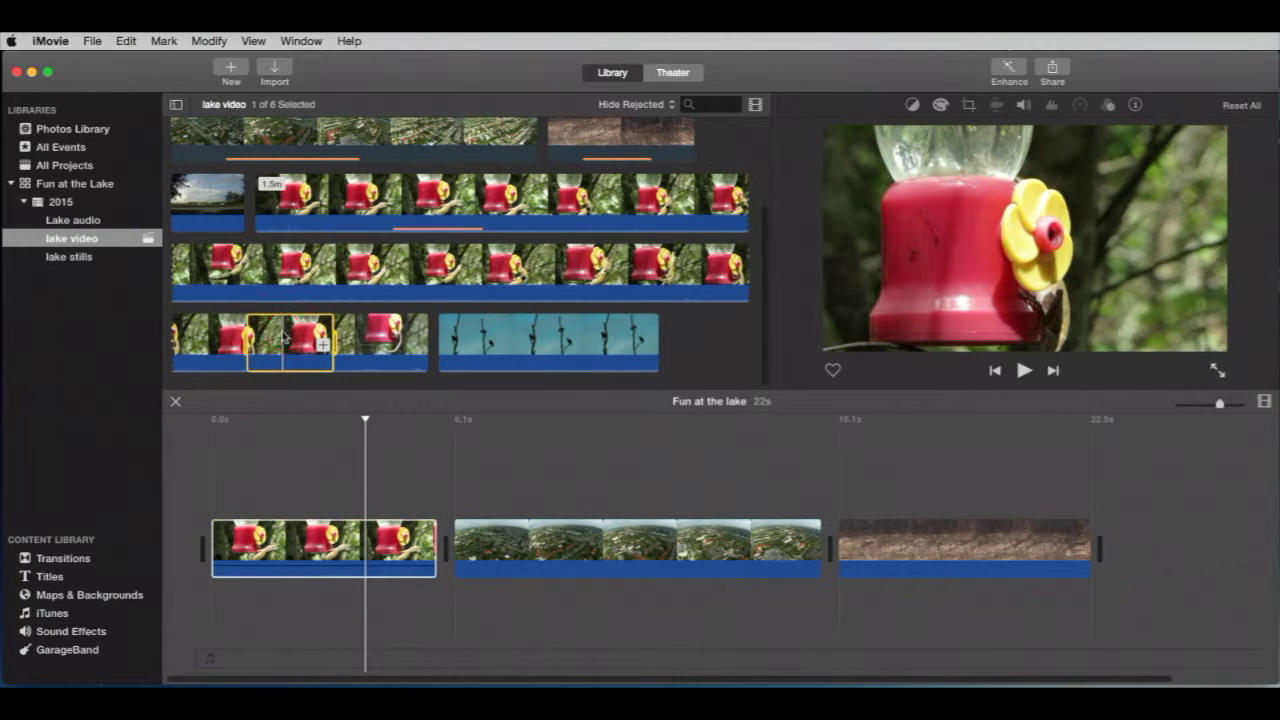
drag(290, 340, 1115, 545)
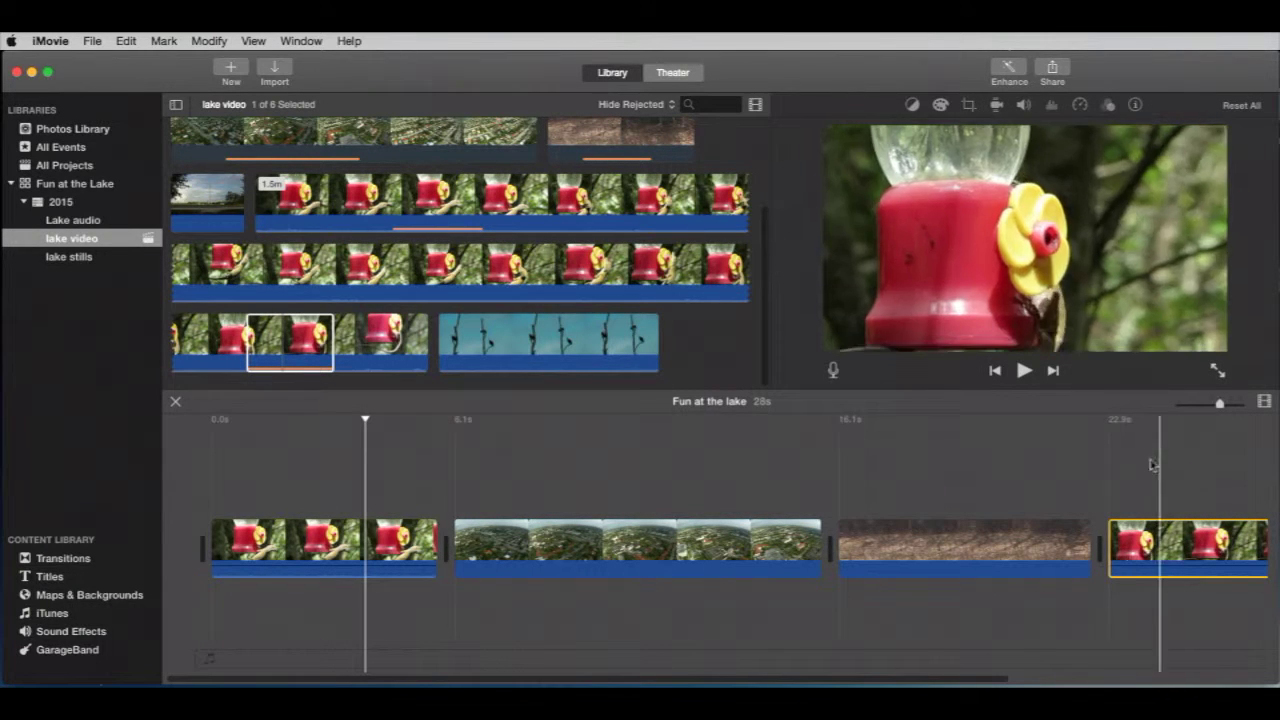
click(769, 286)
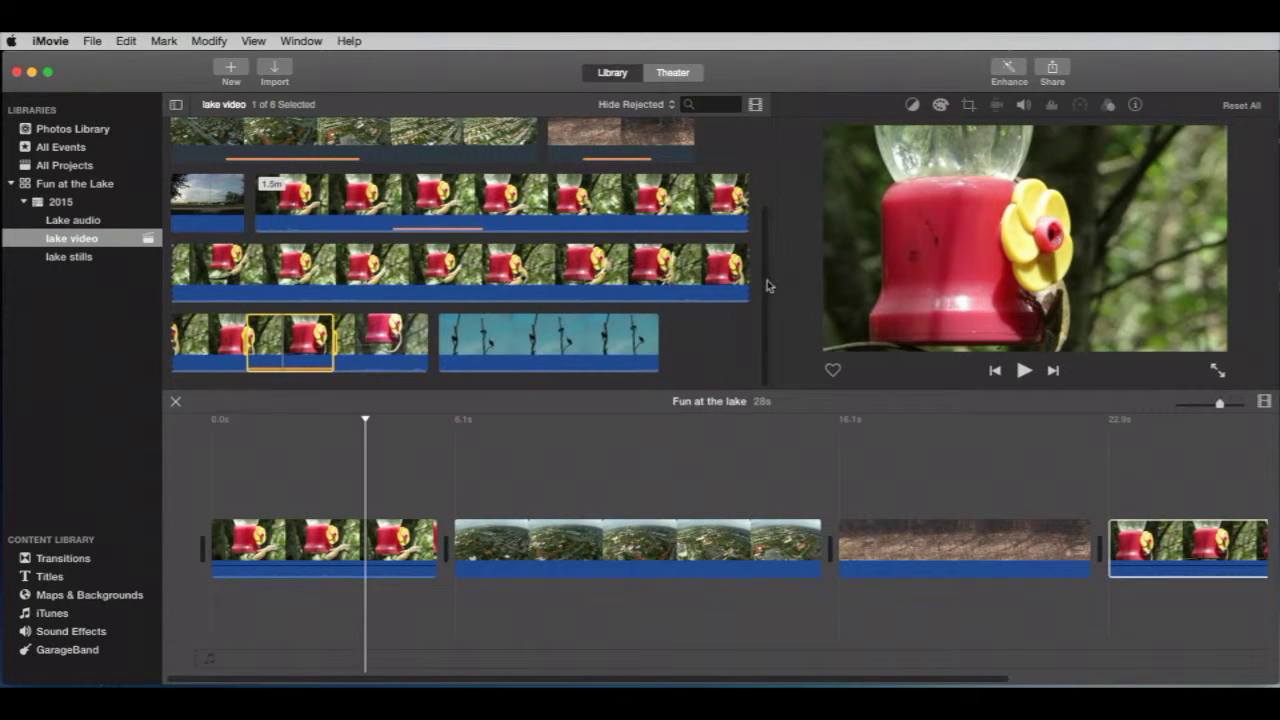
click(727, 347)
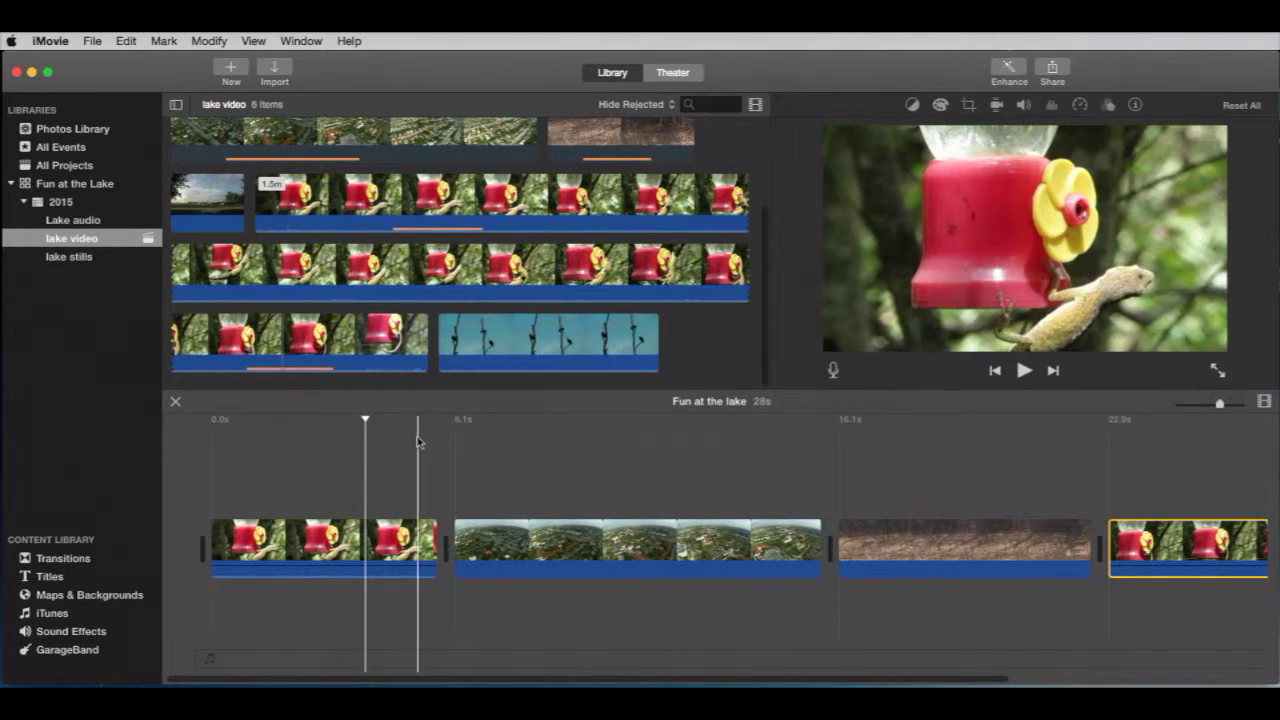
Reveal the source footage of the timeline's first feeder clip in its event
click(320, 545)
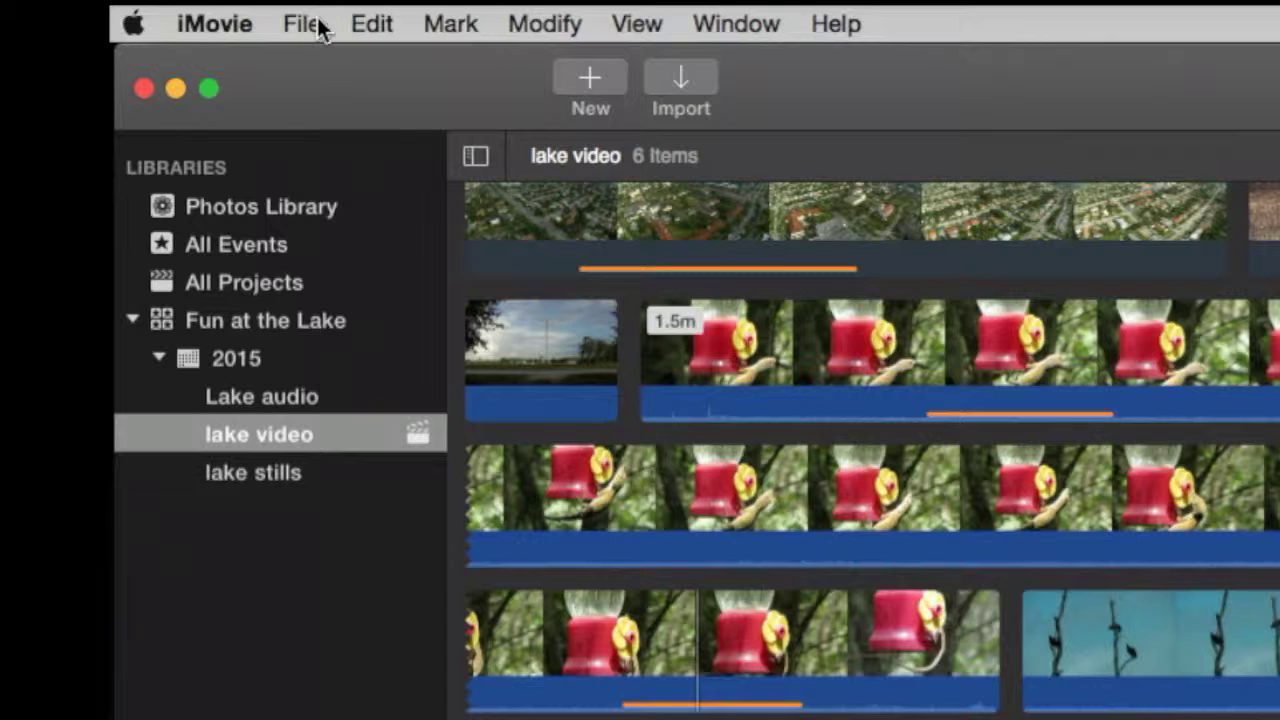
click(93, 41)
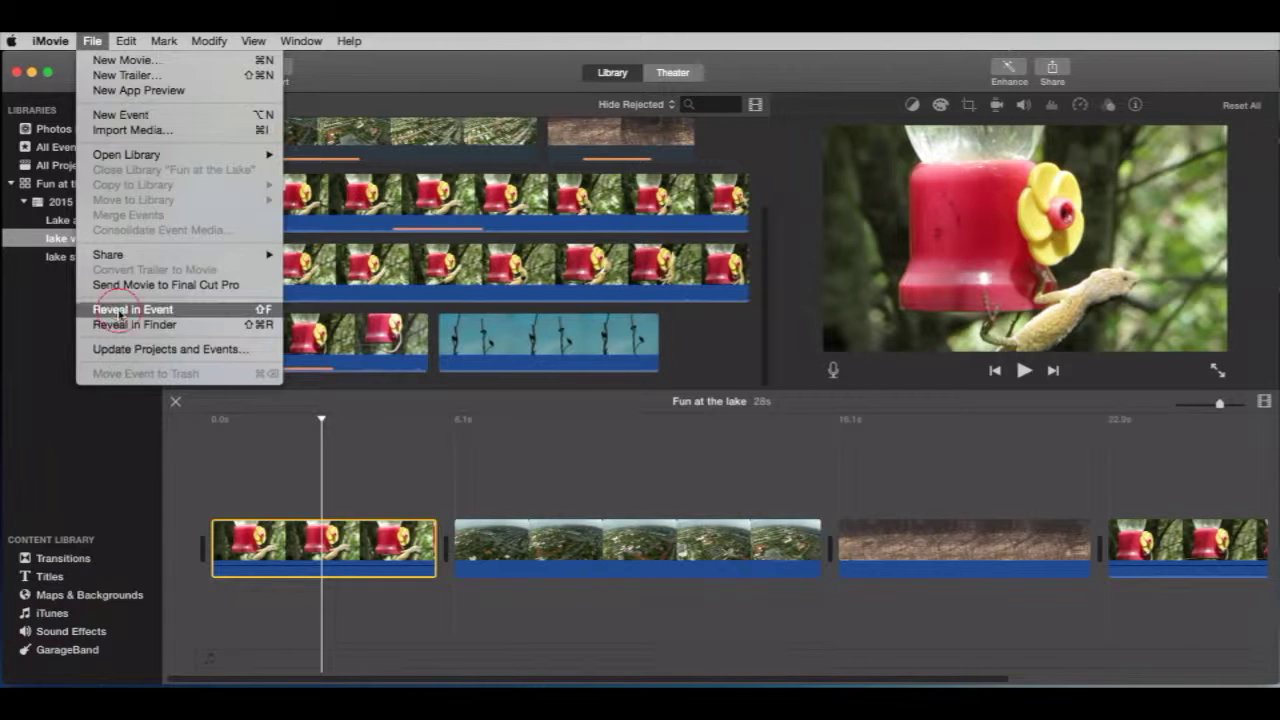
click(354, 579)
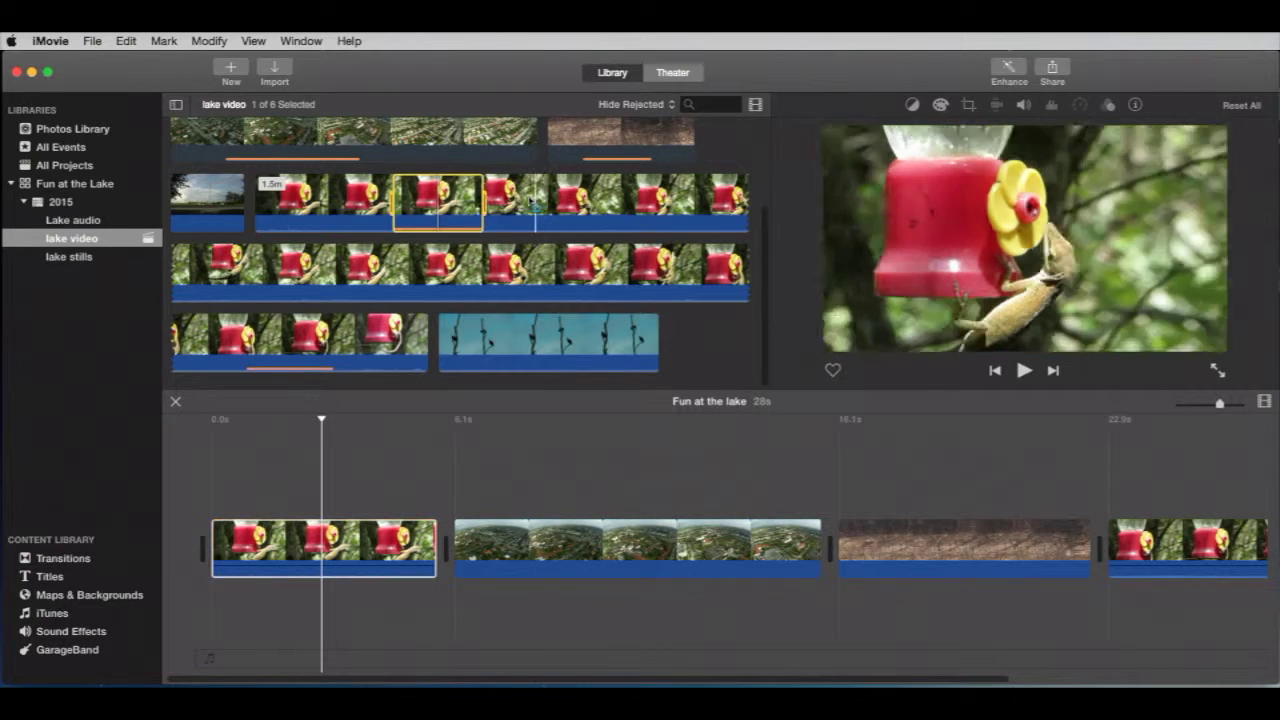
Extend the end of the first feeder clip in the timeline by about 0.2 s
click(383, 520)
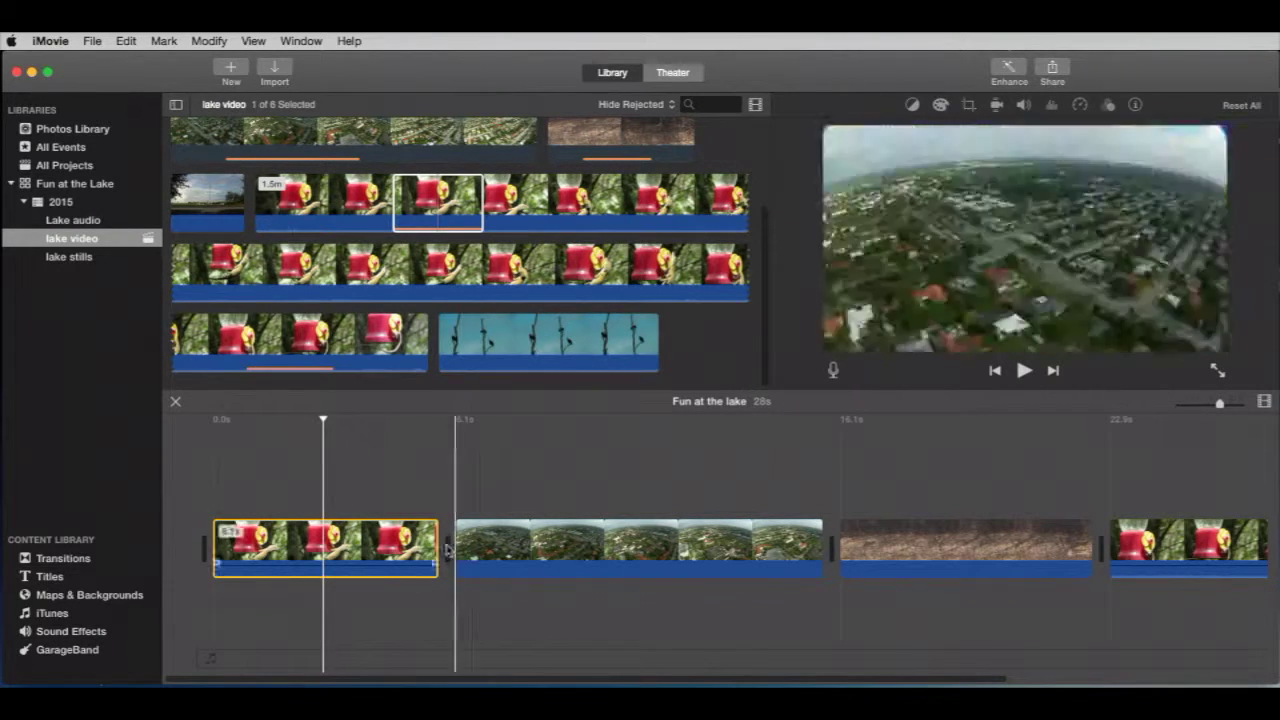
click(405, 228)
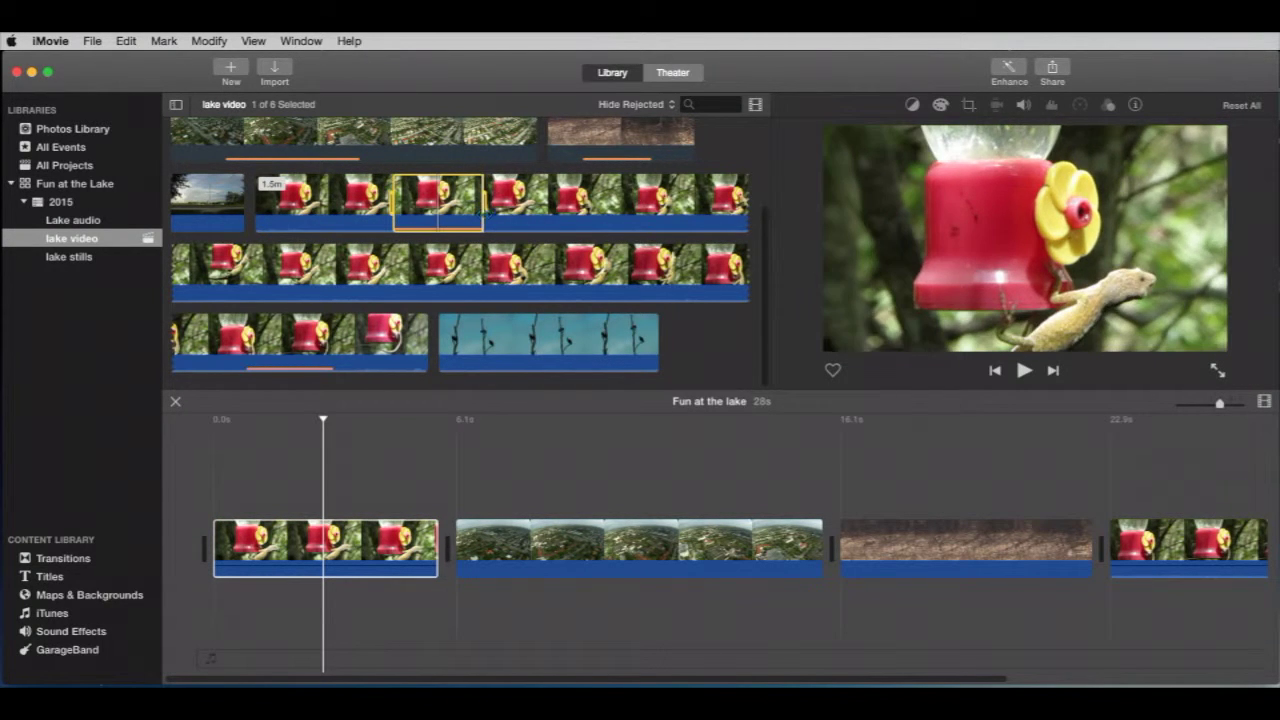
click(423, 548)
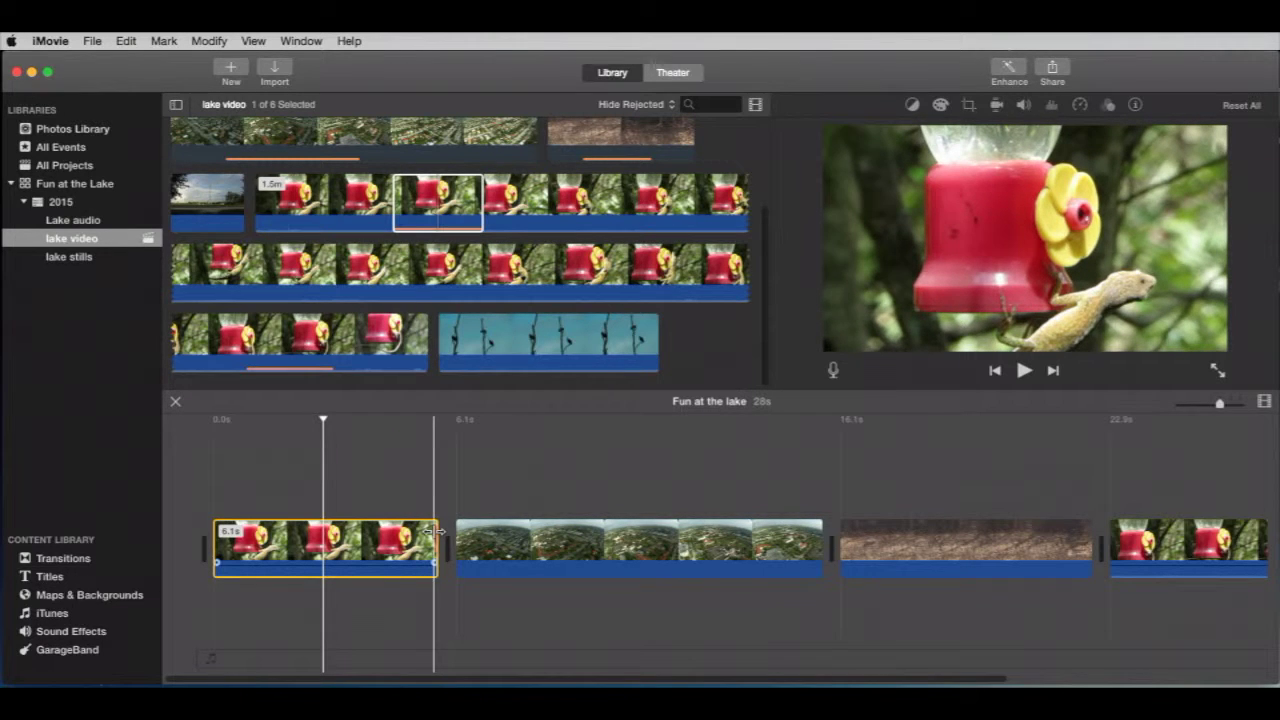
mouse_move(434, 545)
mouse_down()
mouse_move(391, 532)
mouse_move(437, 533)
mouse_move(380, 533)
mouse_move(478, 535)
mouse_move(455, 535)
mouse_move(453, 518)
mouse_move(423, 530)
mouse_move(441, 535)
mouse_up()
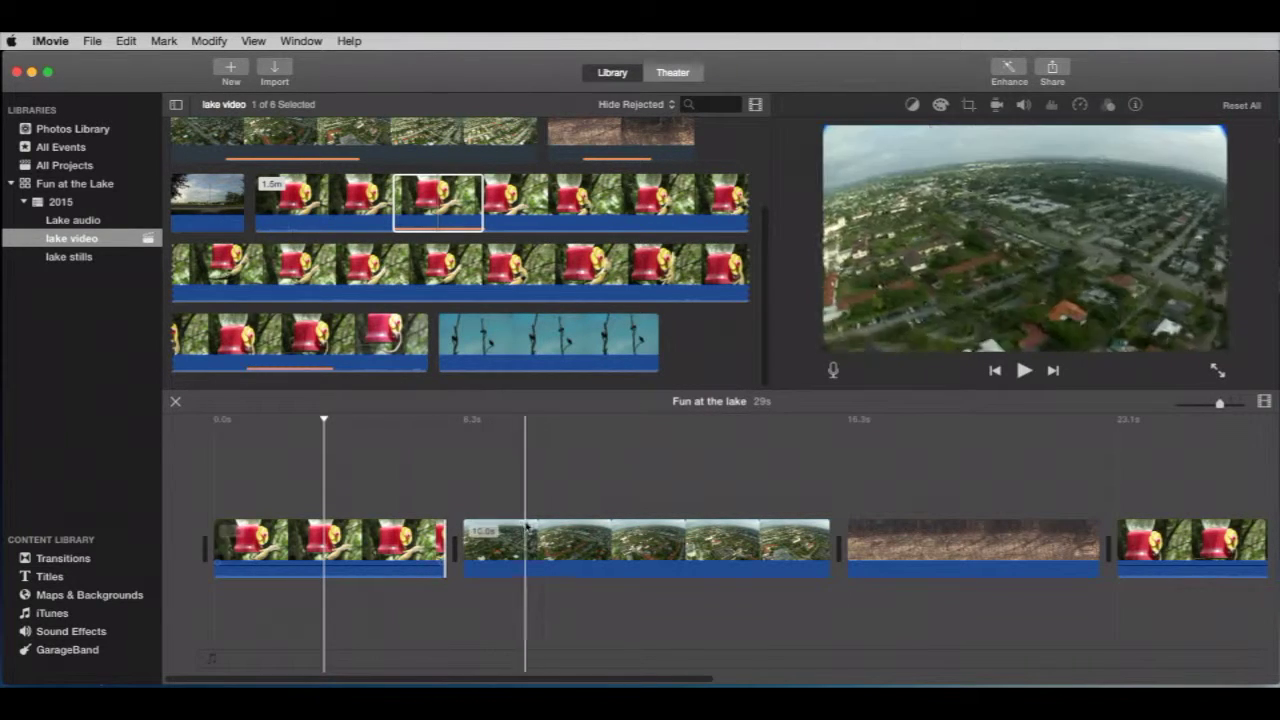
Split the aerial clip in the timeline into four segments, cutting at about 8.4 s, 10.6 s and 13.6 s
click(609, 548)
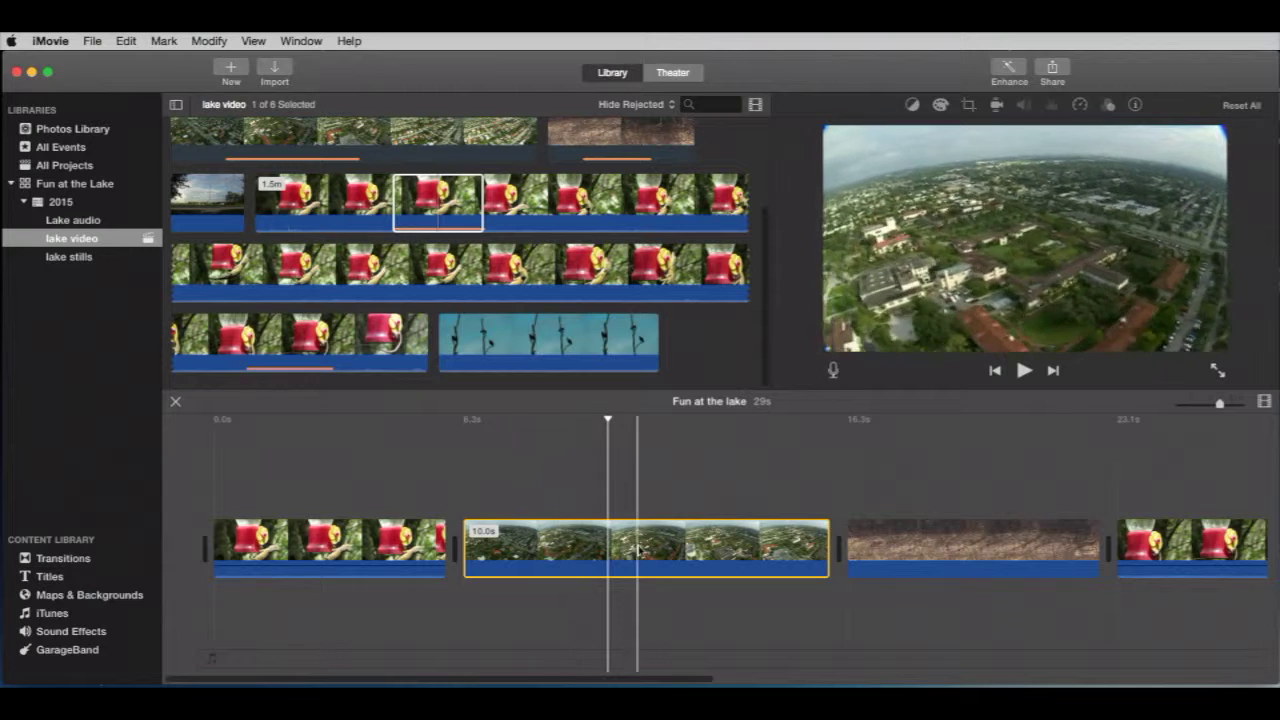
click(541, 528)
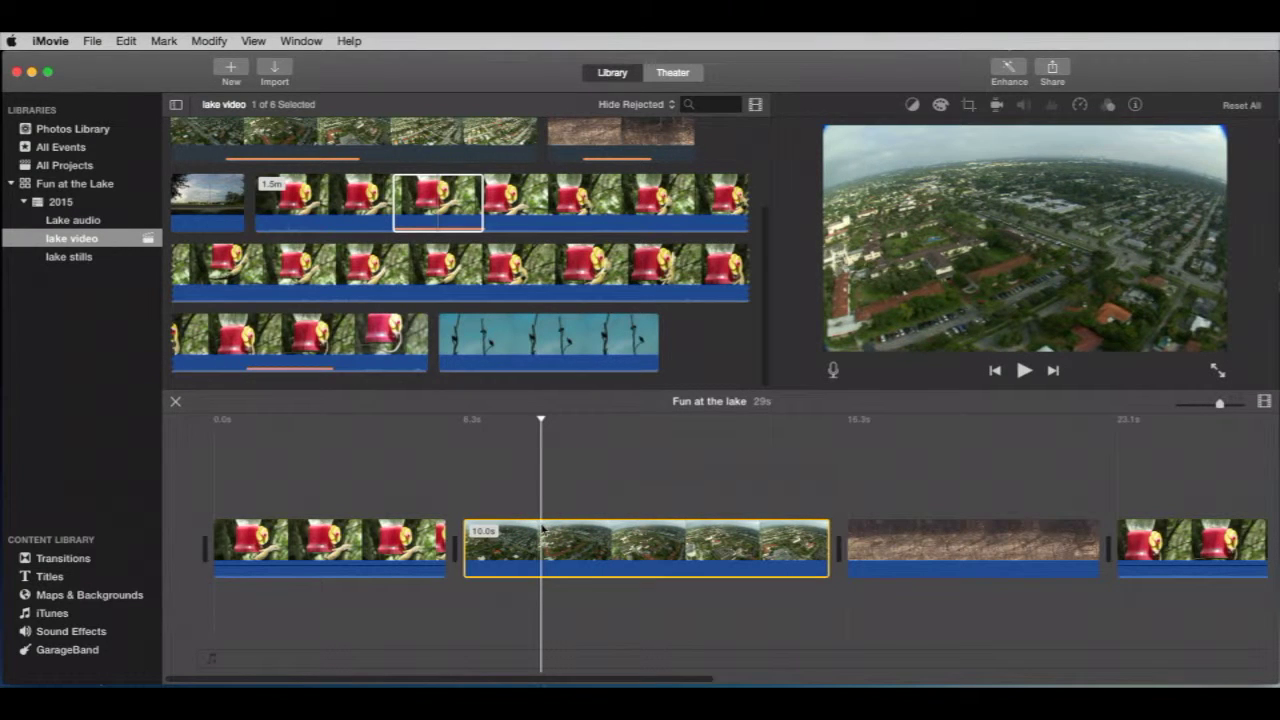
key(super+b)
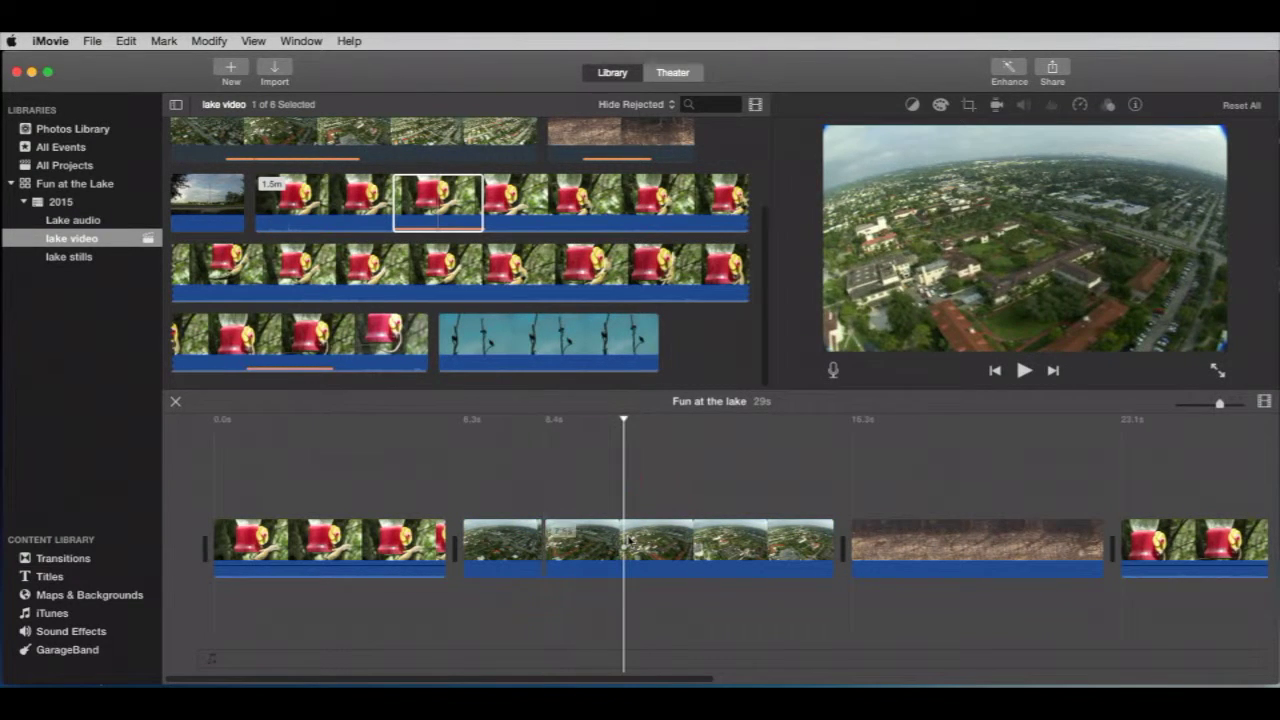
click(624, 540)
key(super+b)
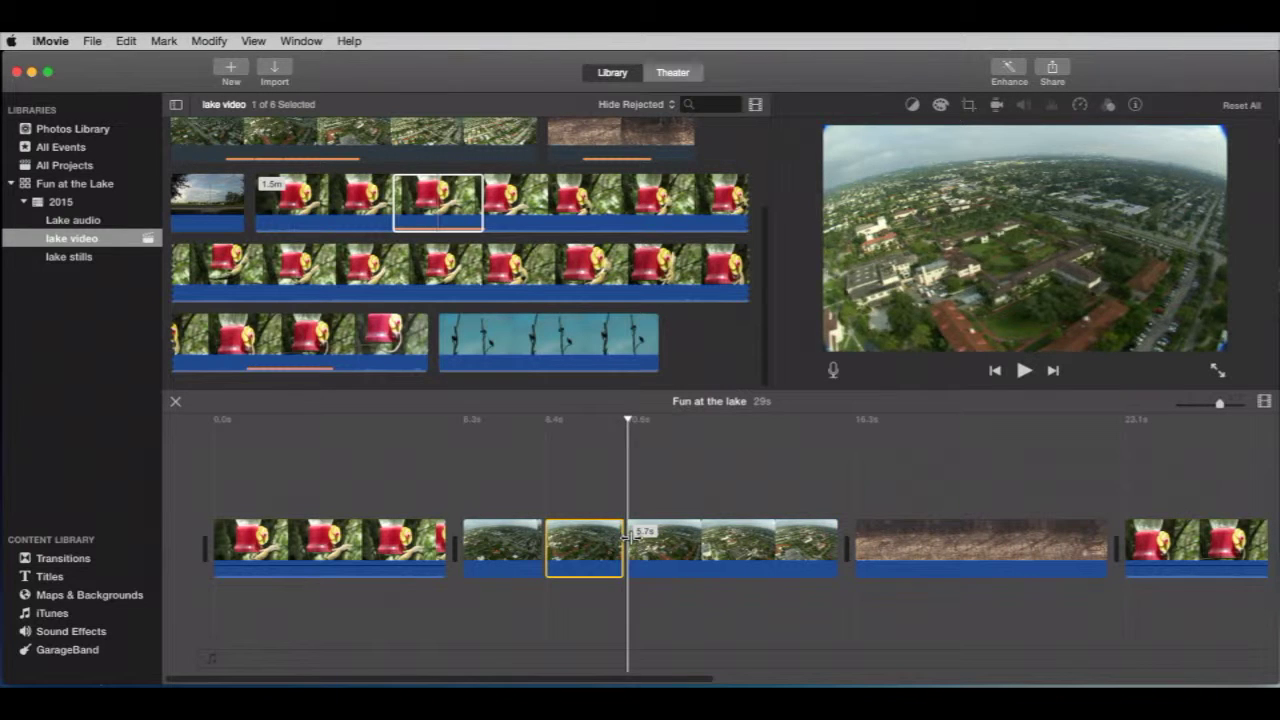
click(742, 545)
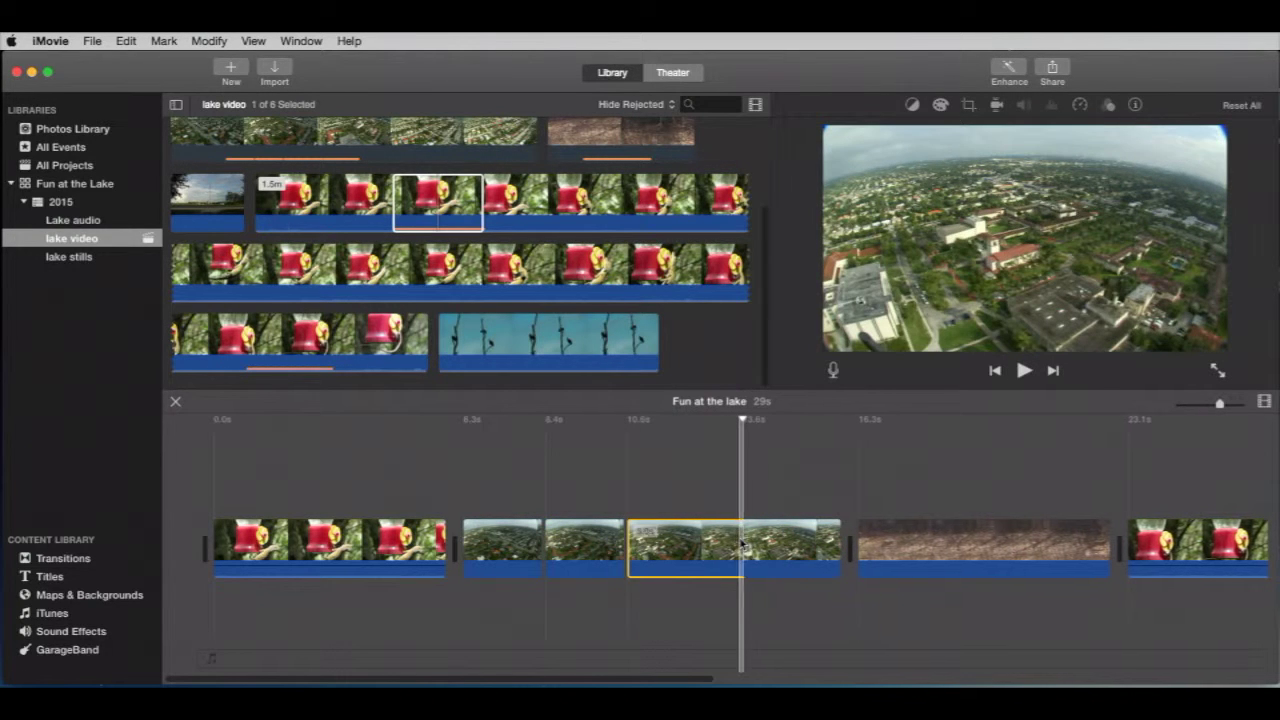
key(super+b)
click(758, 470)
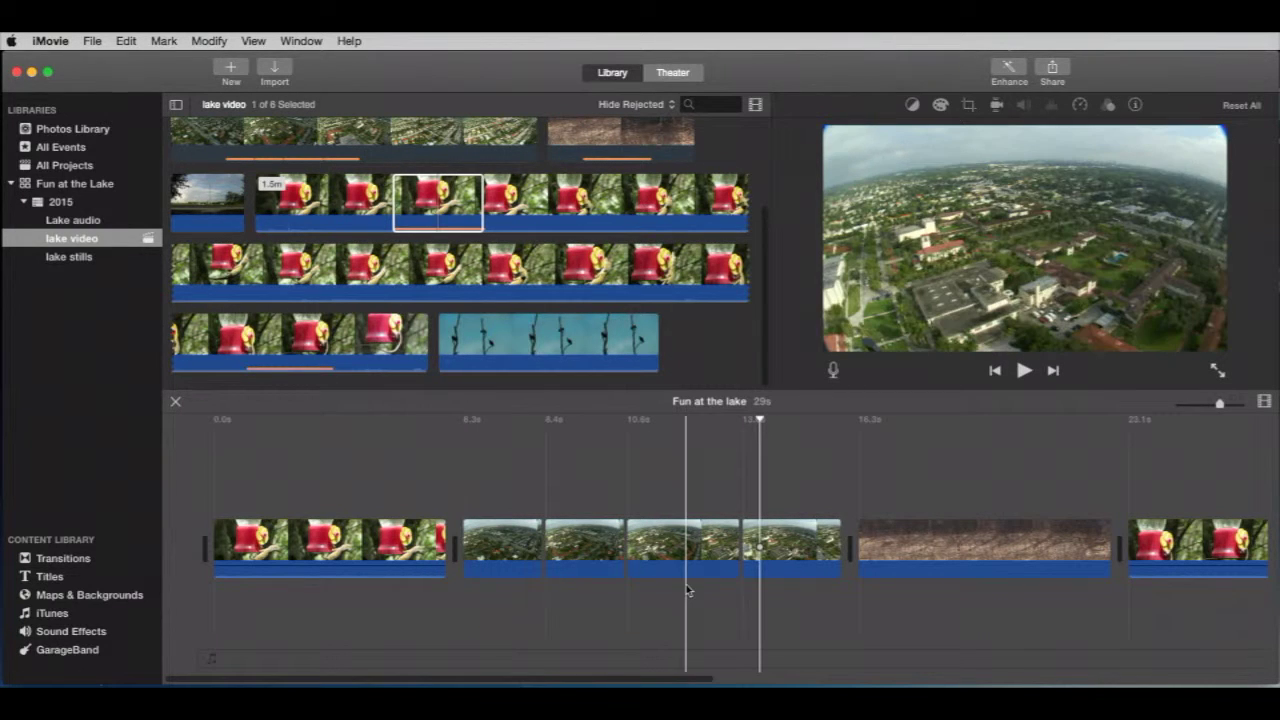
scroll(686, 584, right, 5)
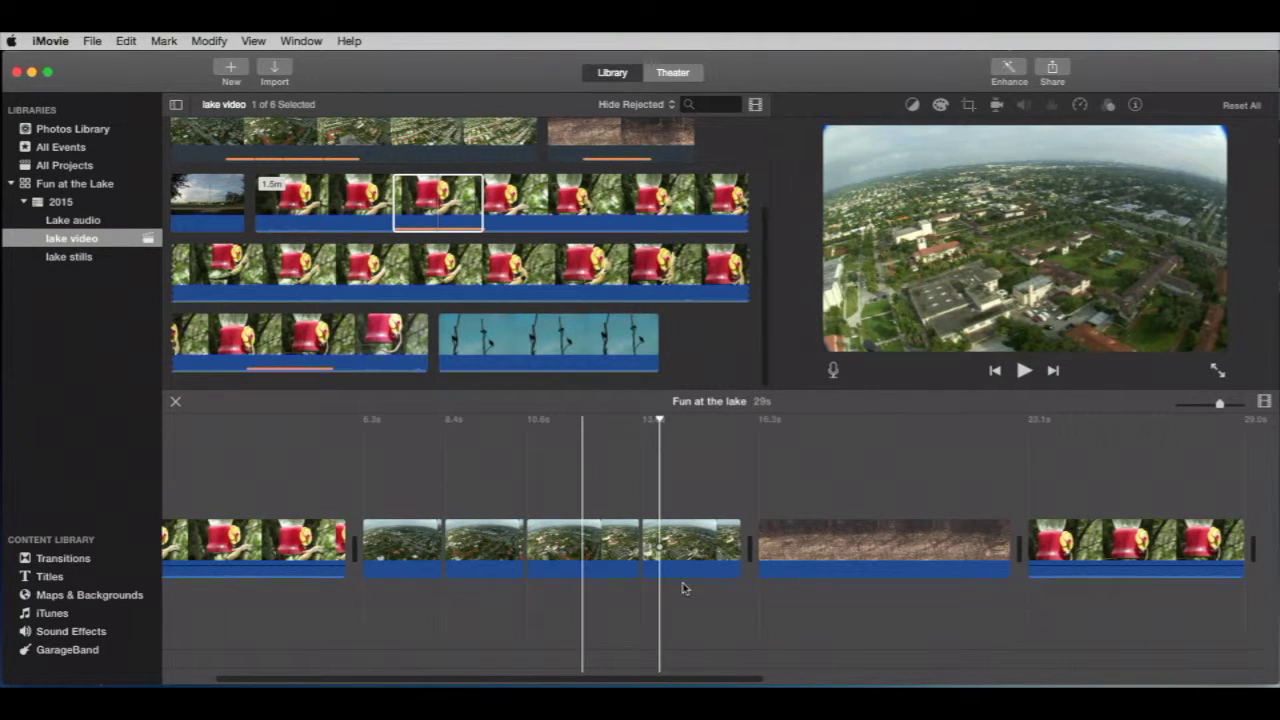